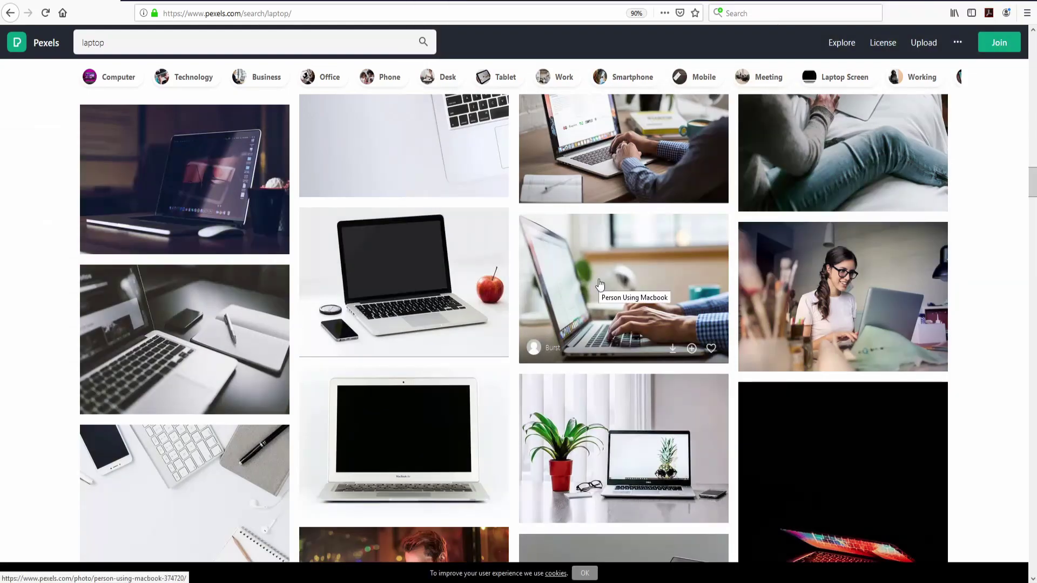
Step: Copy the Pexels laptop photo and bring up paste options on the blank Agenda Slide Design #1 slide
left_click(600, 283)
right_click(513, 269)
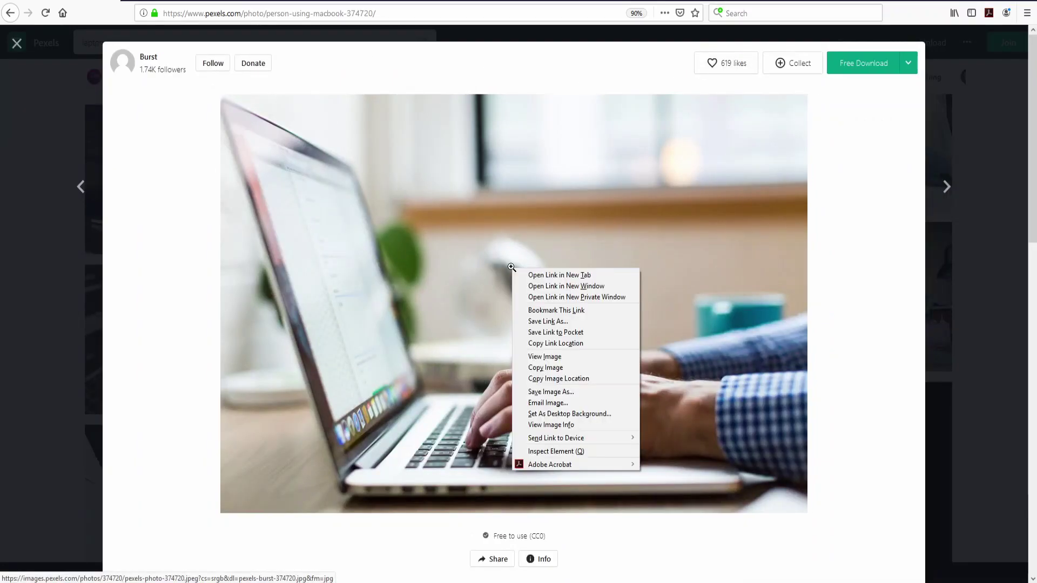
left_click(568, 368)
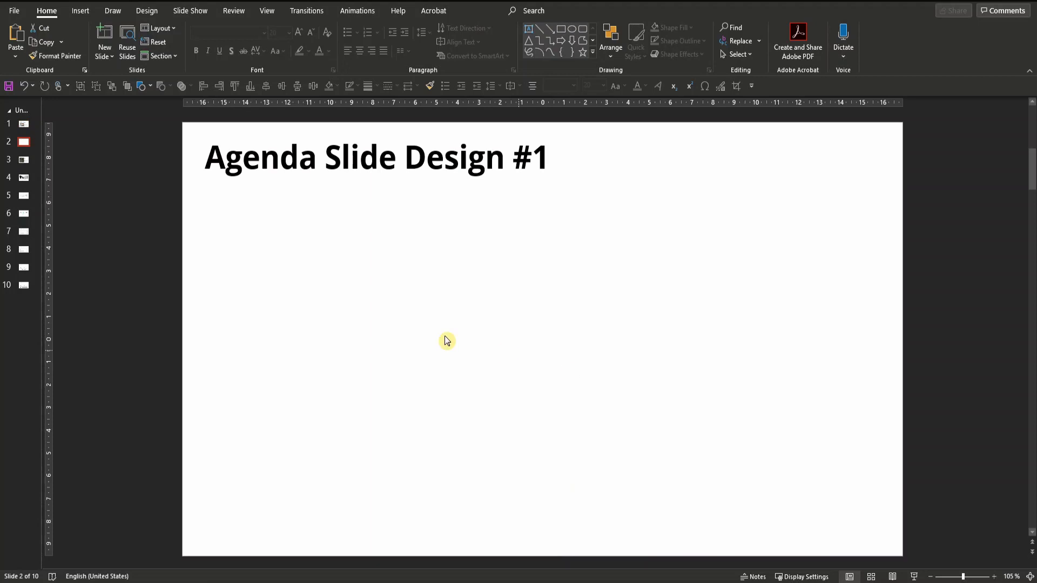
right_click(196, 312)
Step: Paste the laptop photo and add a transparent, no-fill table beside it, reshaped narrower and taller
left_click(249, 338)
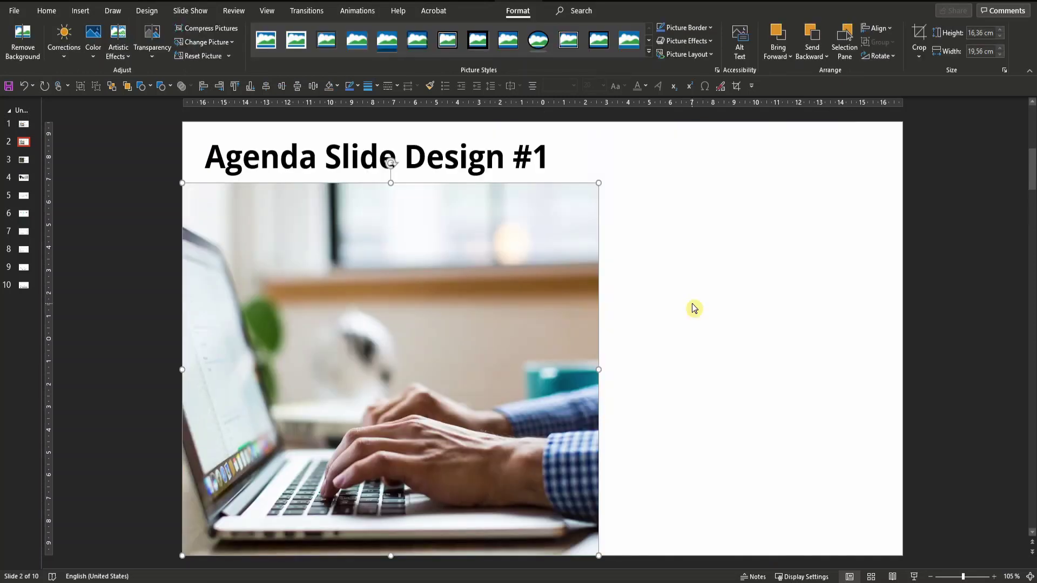
left_click(81, 11)
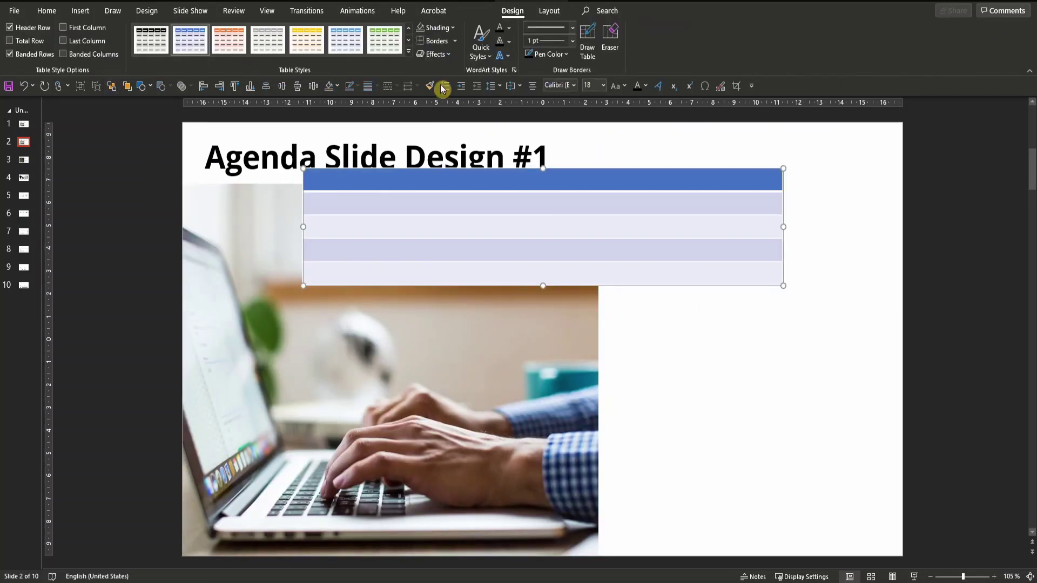
left_click(420, 29)
left_click_drag(575, 170, 883, 224)
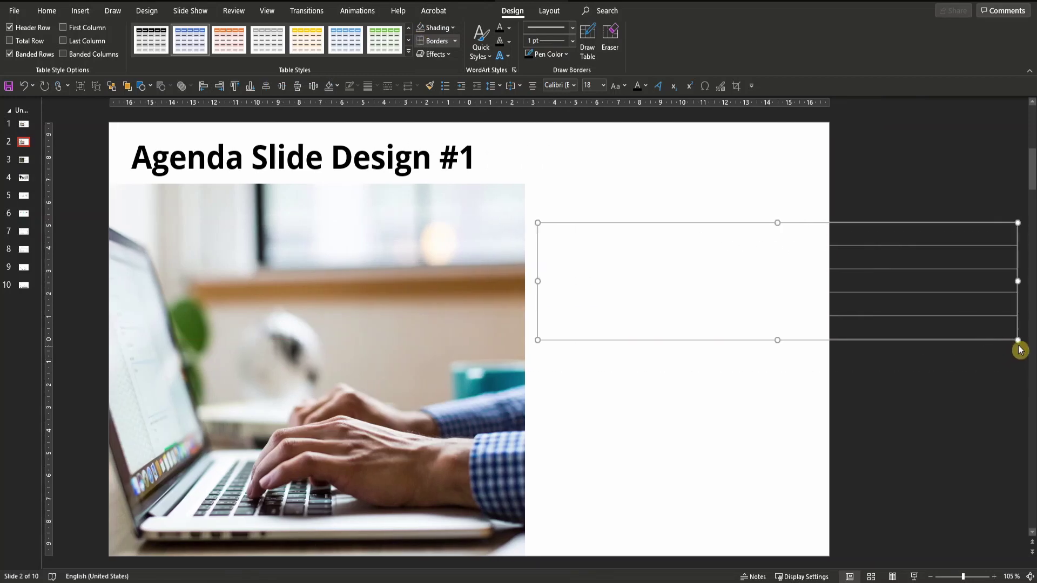
left_click_drag(1022, 340, 813, 527)
Step: Give the table 2,8 cm rows, Open Sans 20 text and middle vertical alignment
left_click(548, 13)
left_click(295, 32)
type("2,8")
key("Return")
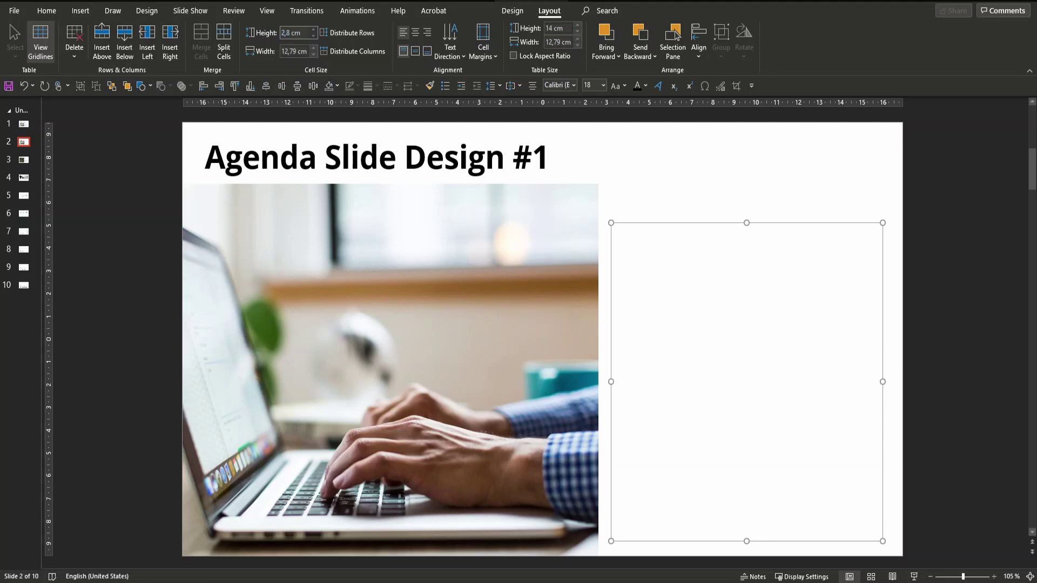
left_click(46, 11)
double_click(207, 33)
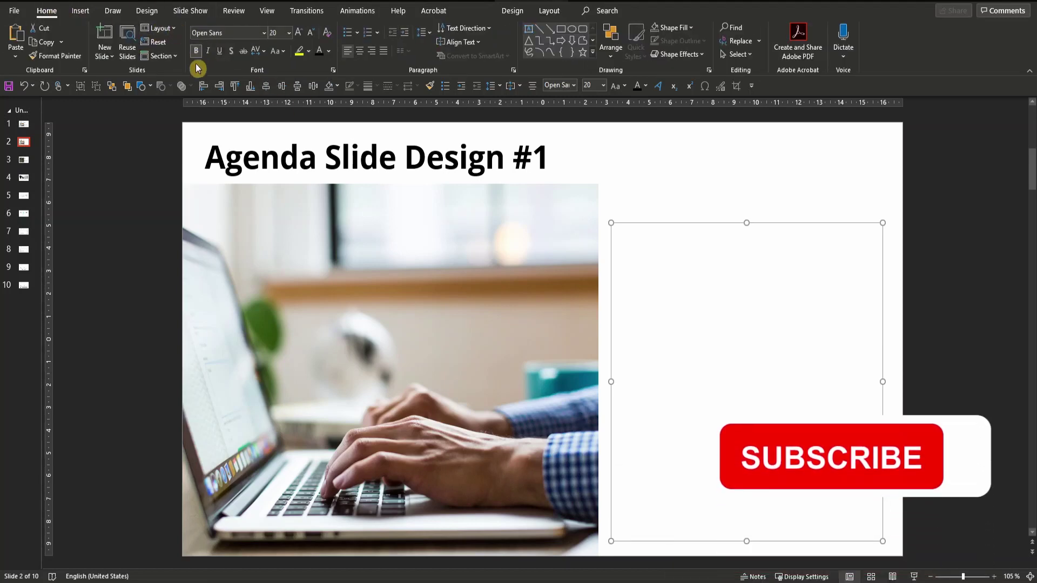
left_click(510, 86)
left_click(551, 108)
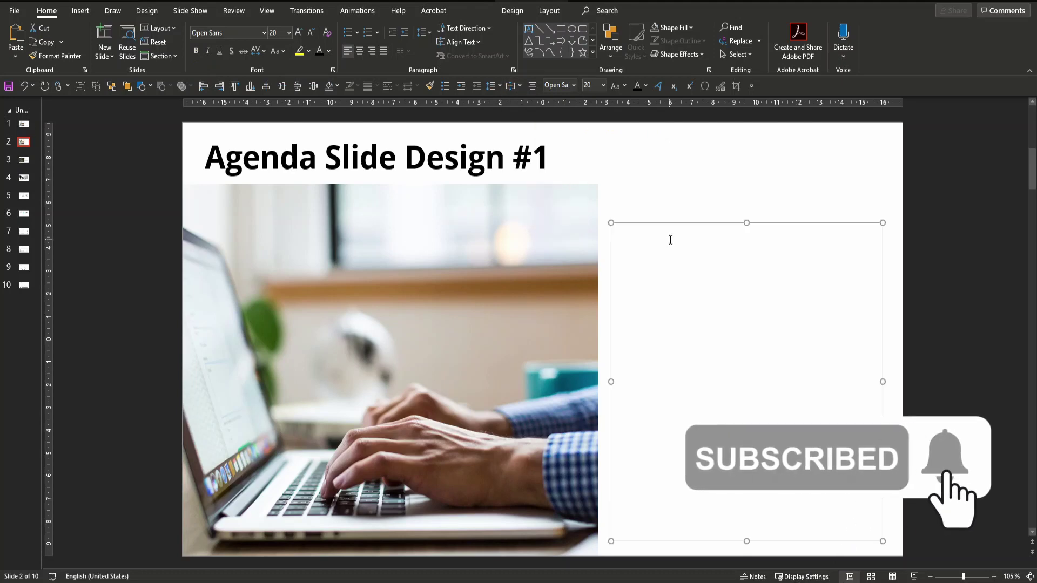
left_click(670, 240)
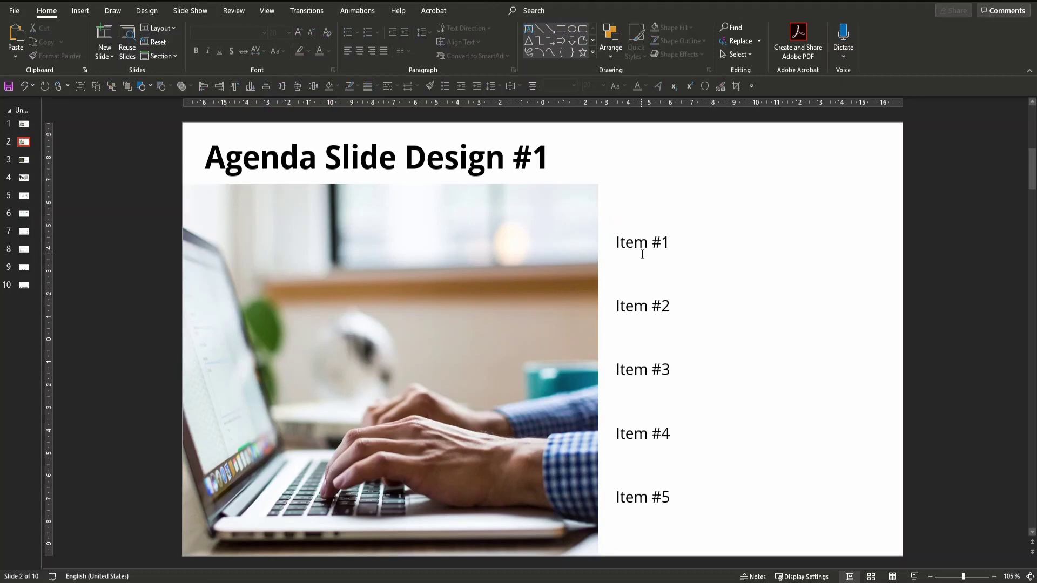
Step: Nudge the item table right and draw a locked-proportion 1,5 cm circle beside Item #1
left_click(646, 245)
left_click_drag(628, 214, 654, 212)
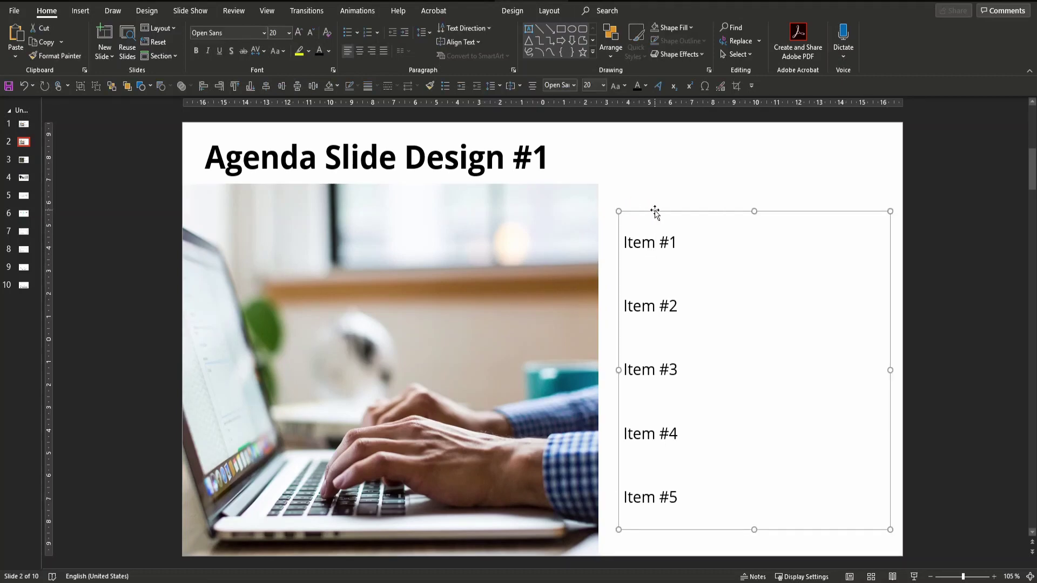
left_click(148, 88)
right_click(599, 240)
left_click(621, 495)
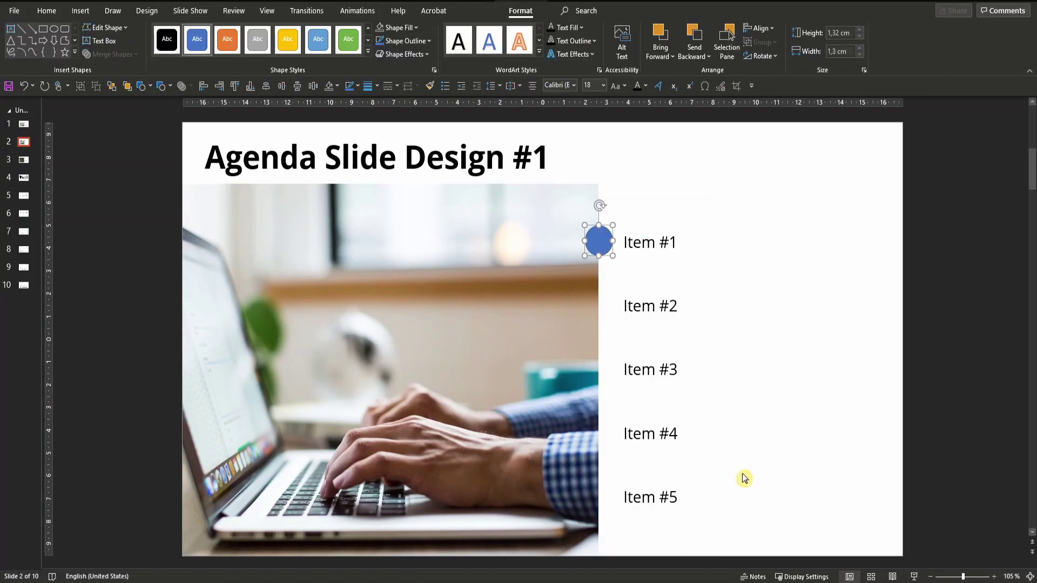
left_click(998, 190)
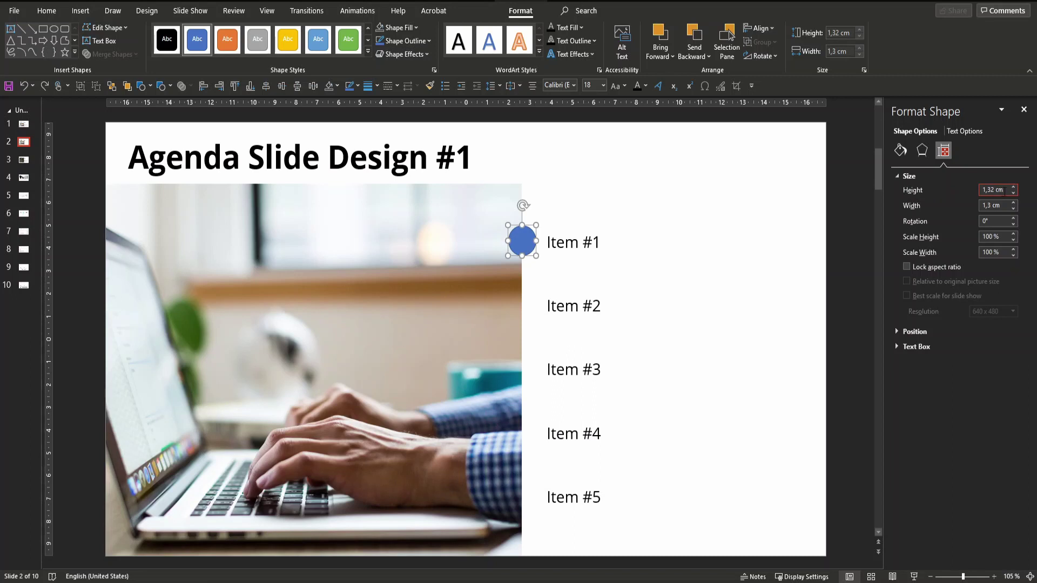
left_click(1013, 187)
left_click(1013, 188)
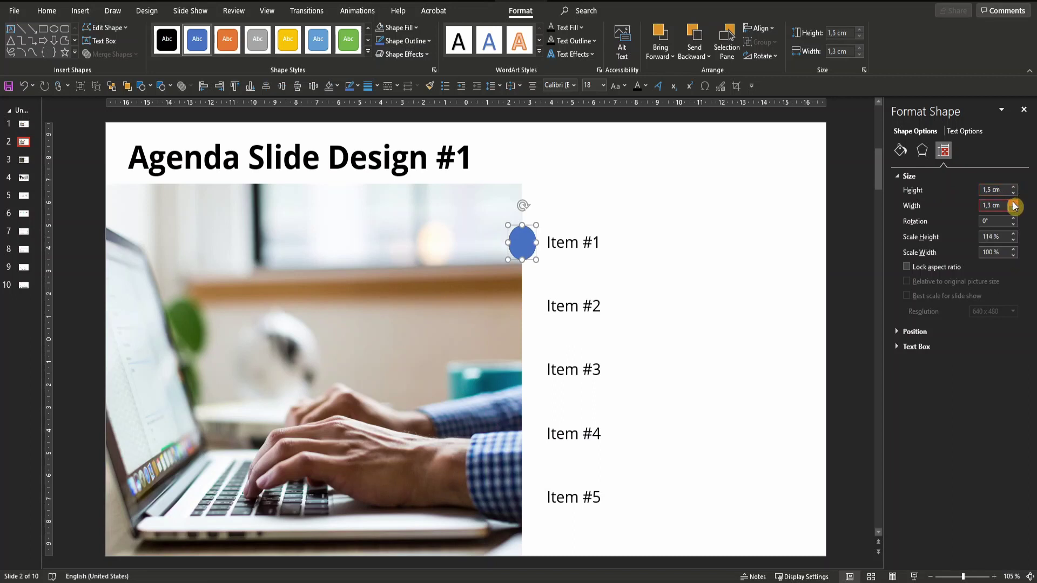
double_click(1013, 202)
left_click(934, 270)
Step: Give the circle no outline and a white fill
left_click(358, 86)
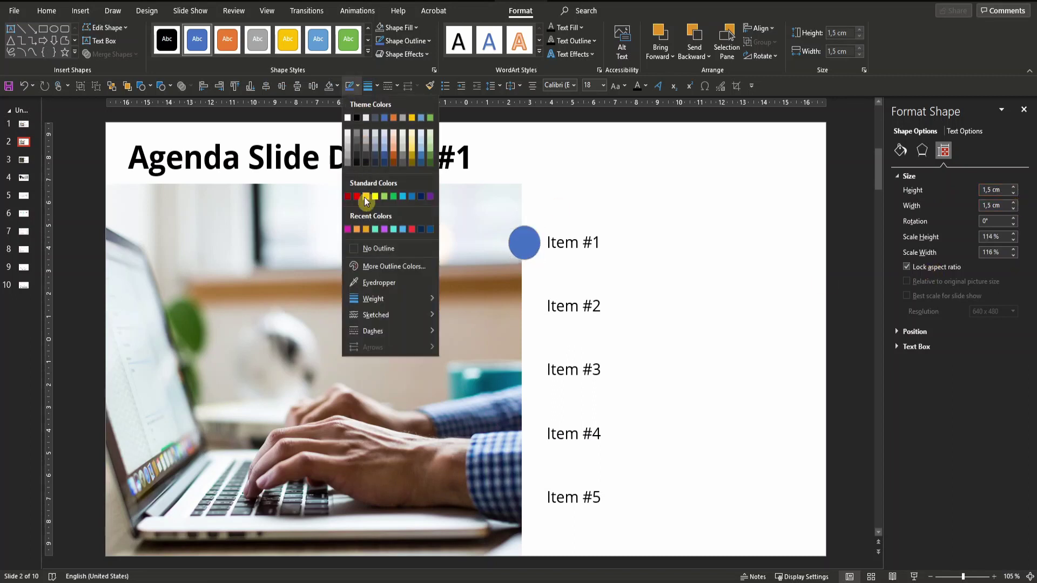
left_click(369, 249)
left_click(336, 87)
left_click(335, 117)
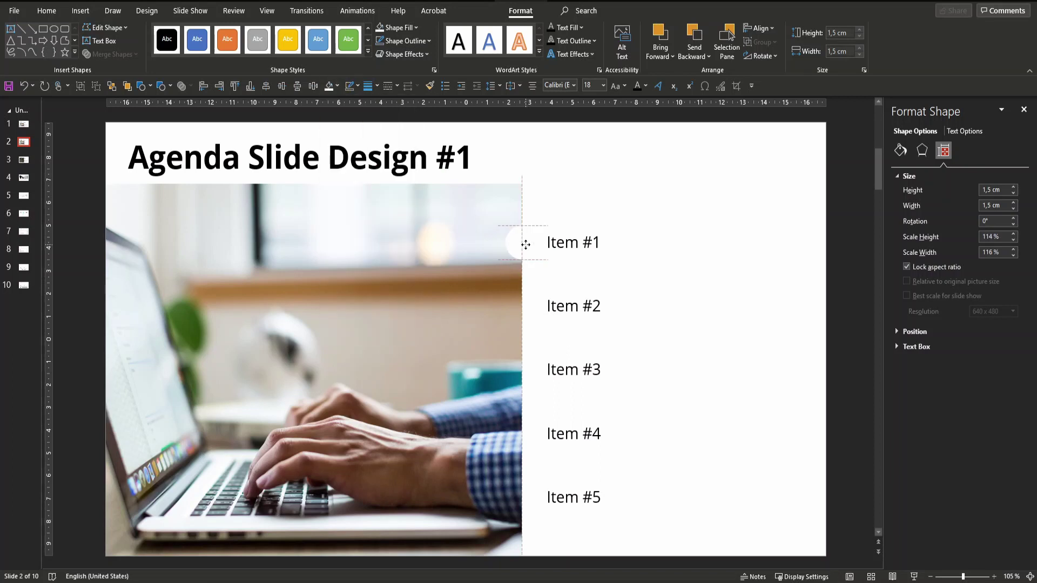
Step: Duplicate the circle beside each item and number the circles 1–5 in Open Sans 20
left_click_drag(527, 245, 528, 302)
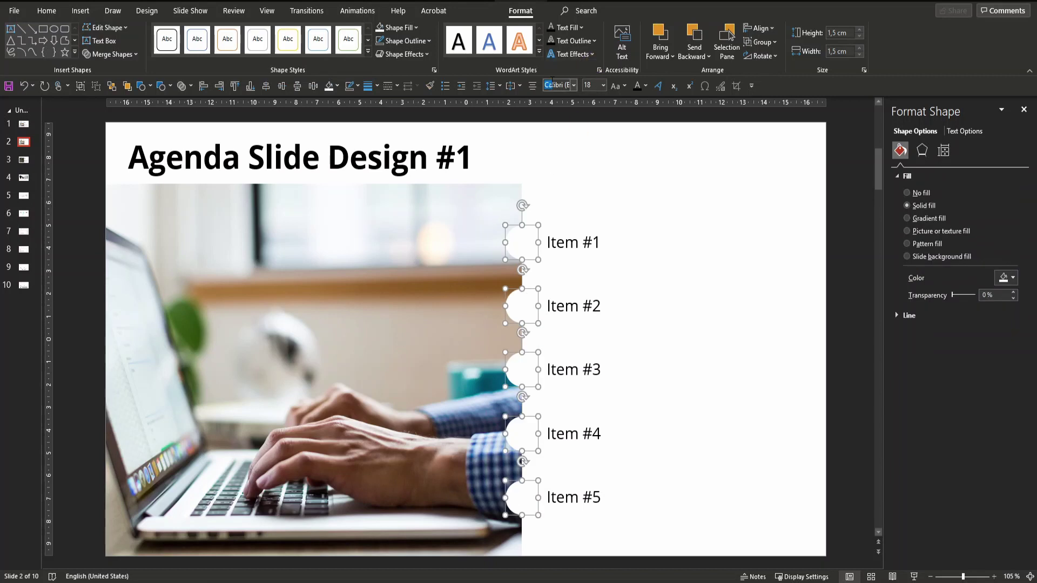
type("Open Sans")
key("Tab")
type("20")
key("Return")
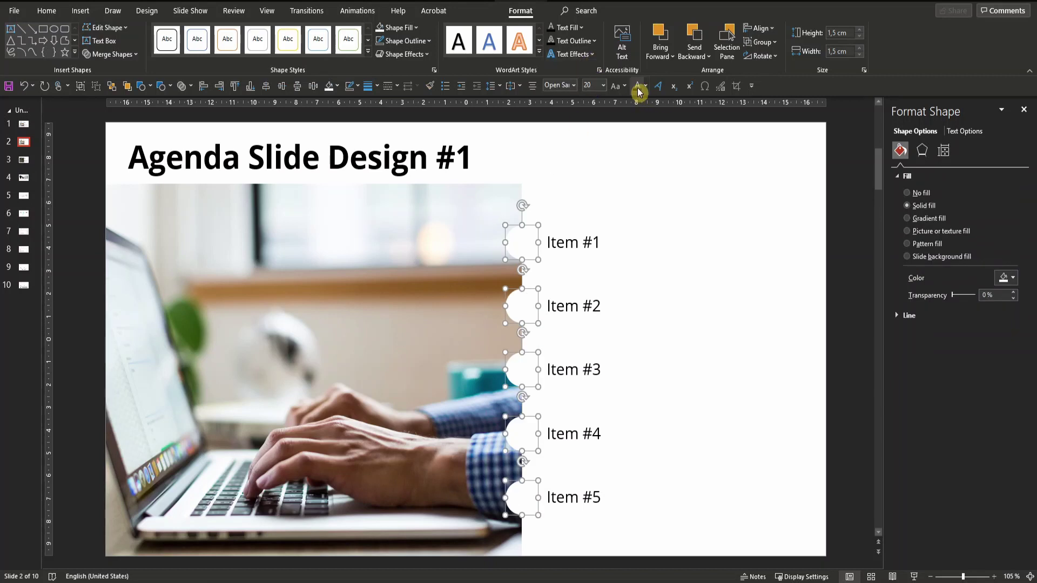
left_click(523, 245)
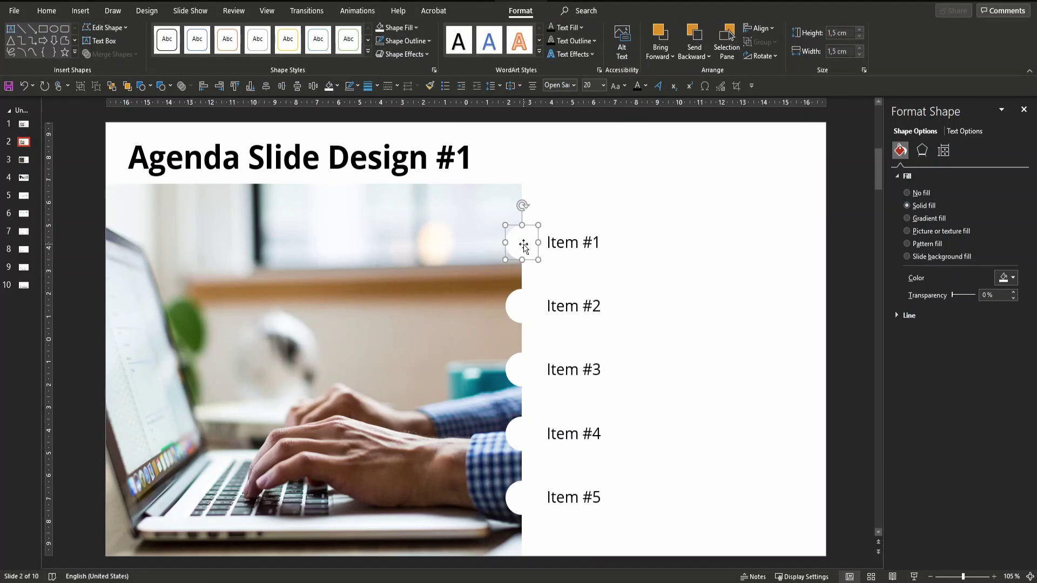
left_click(848, 388)
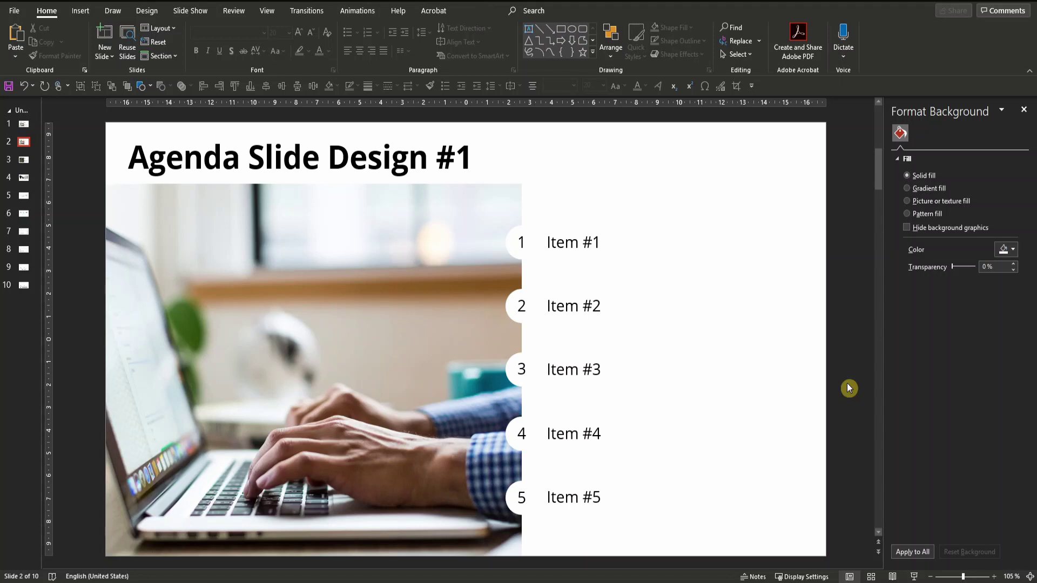
Step: Copy the bridge-over-water photo from the Pexels results and paste it onto slide 5 as a picture
scroll(848, 388, "down", 1)
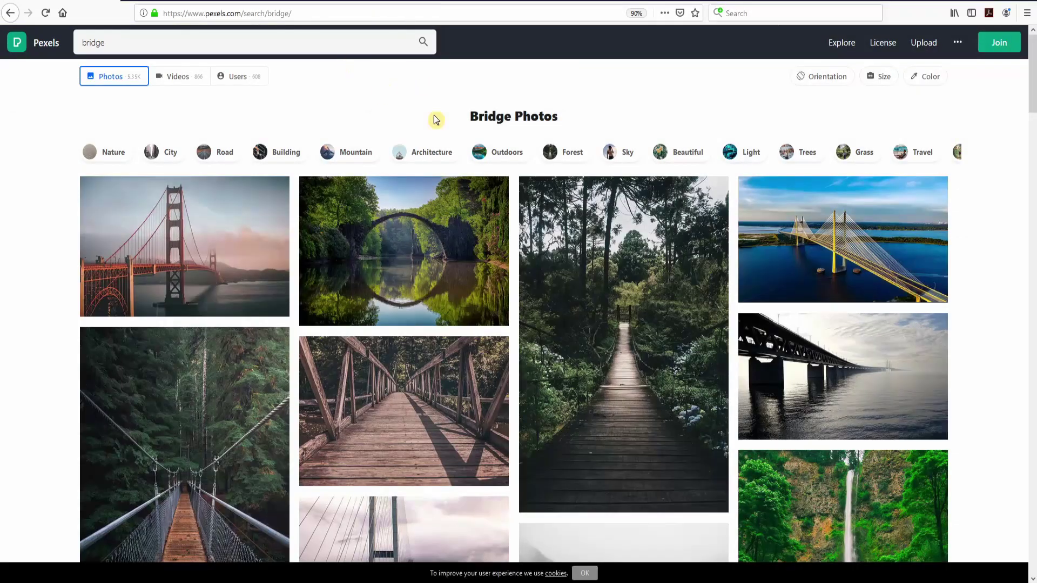
left_click(845, 354)
right_click(498, 260)
left_click(531, 358)
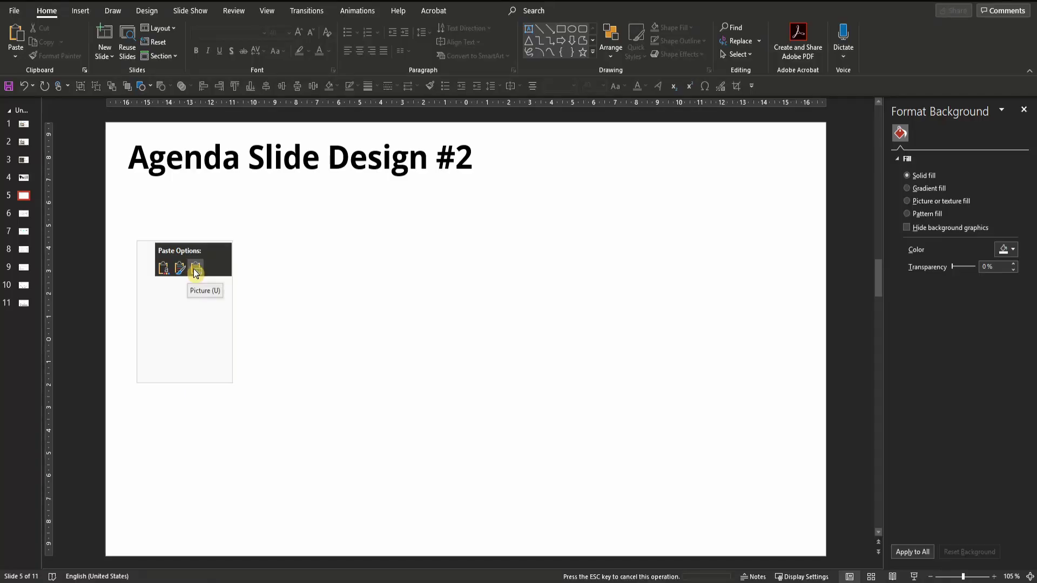
left_click(195, 268)
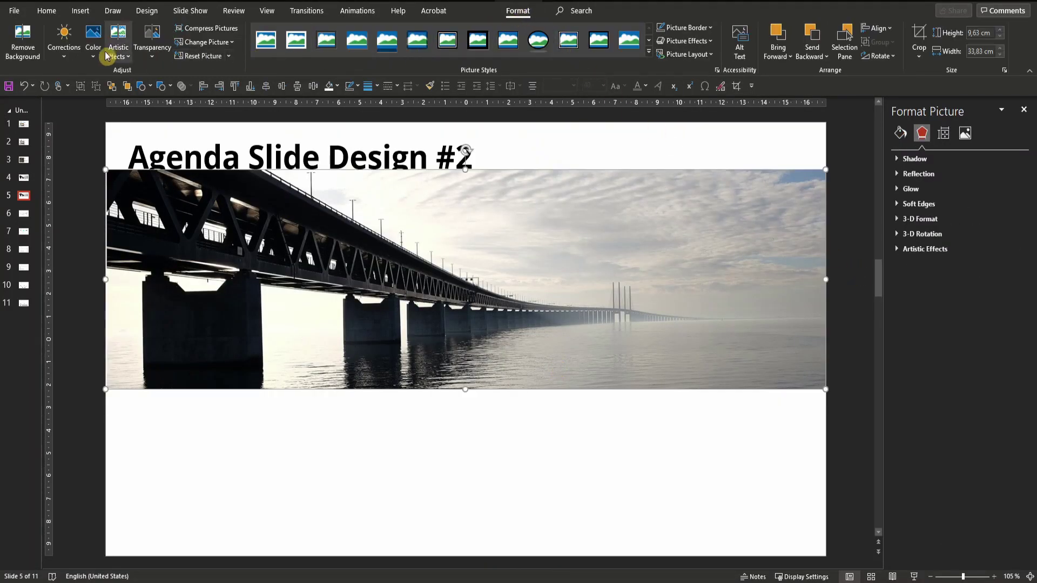
Step: Insert a four-column, two-row table below the bridge photo with borders and fill cleared
left_click(410, 463)
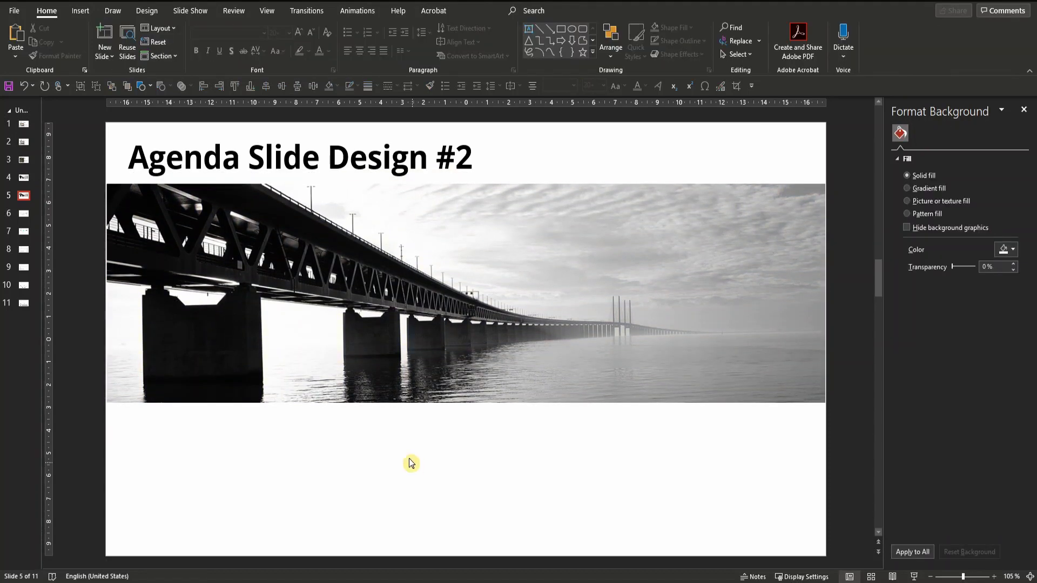
left_click(81, 11)
left_click(73, 51)
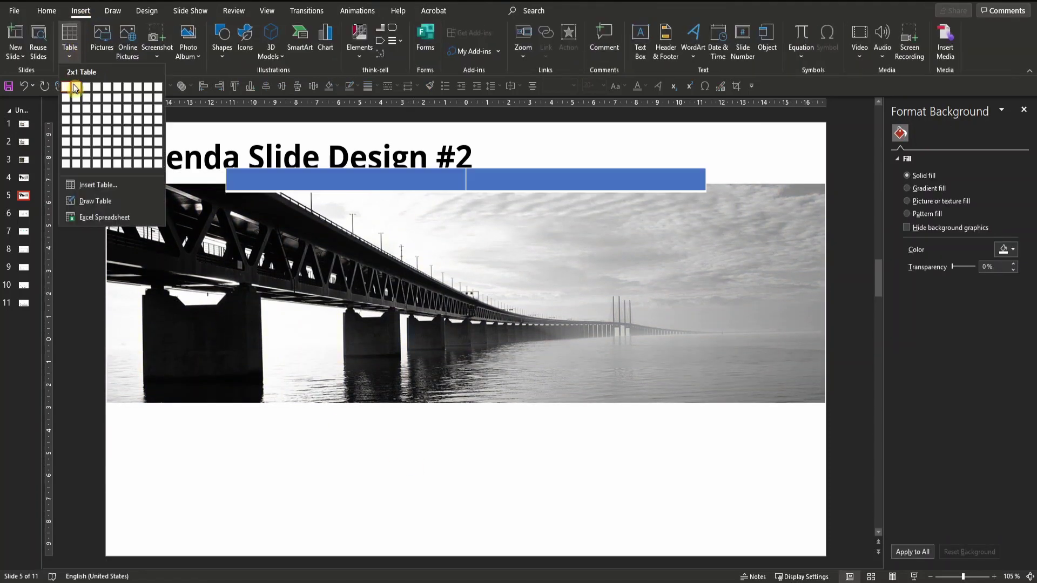
left_click(96, 97)
left_click_drag(314, 218, 234, 477)
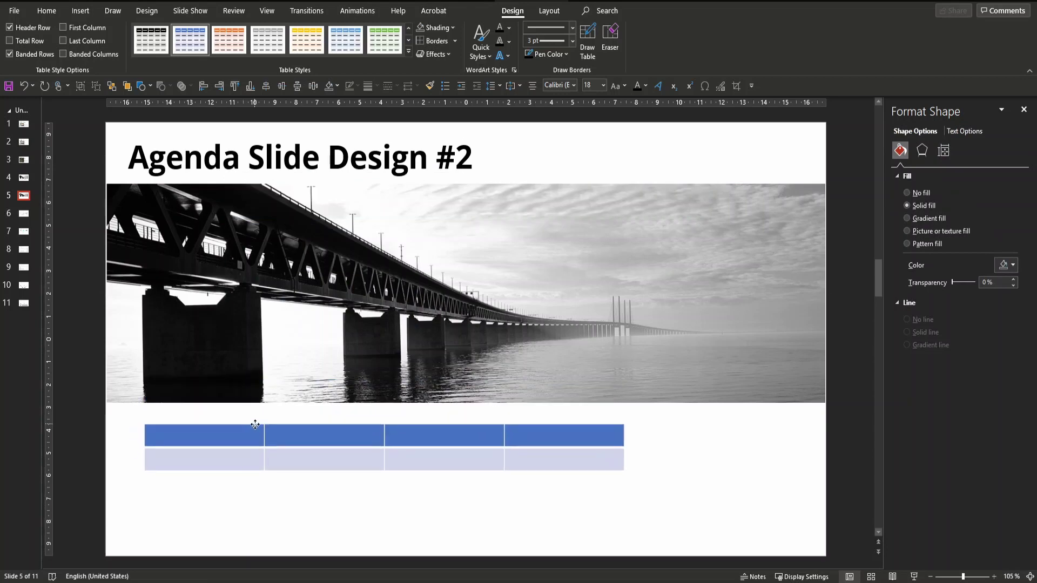
left_click(455, 41)
left_click(451, 122)
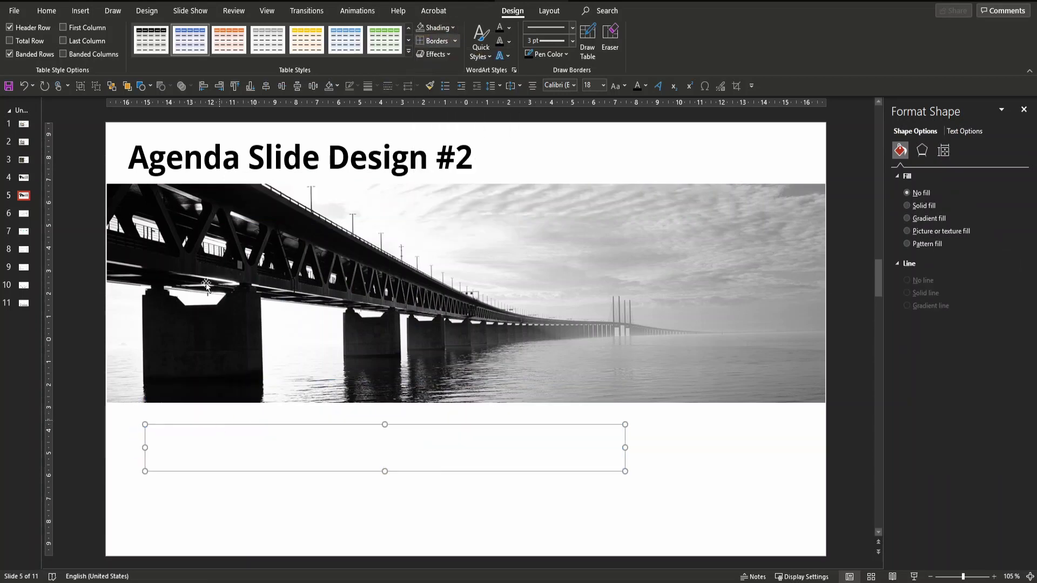
Step: Set the table text to Open Sans 20, vertically centred
left_click(46, 11)
left_click(225, 32)
key("Return")
key("ctrl+shift+period")
left_click(513, 85)
left_click(525, 148)
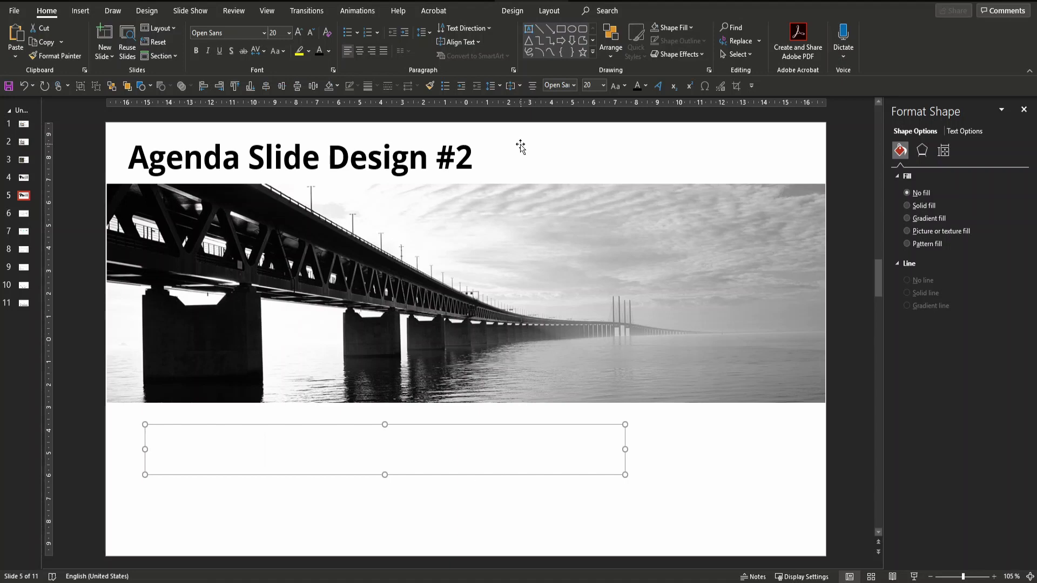
left_click(513, 11)
Step: Add 3 pt grey inside vertical borders between the table's columns
left_click(573, 41)
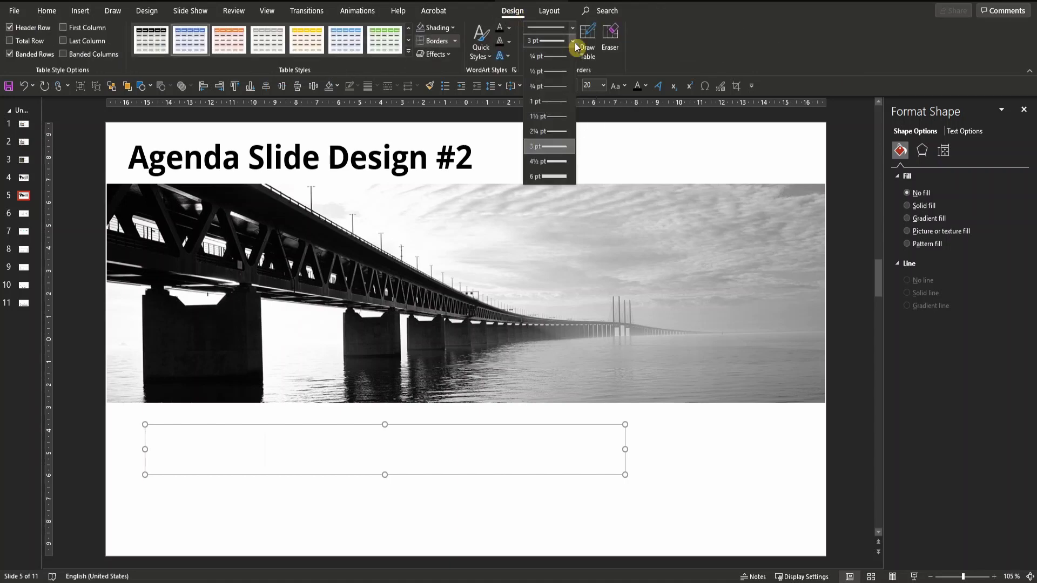
left_click(548, 146)
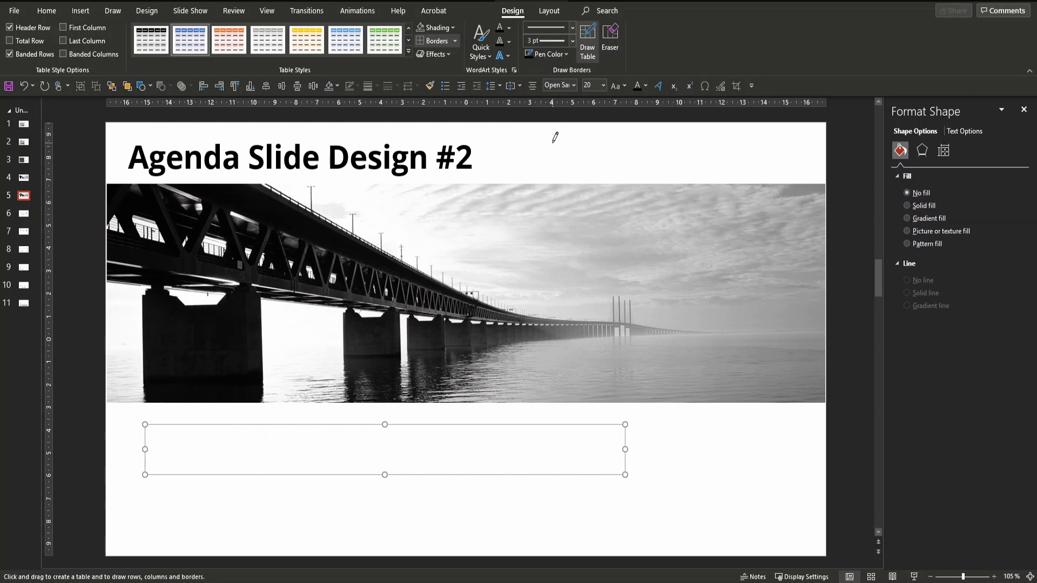
left_click(565, 54)
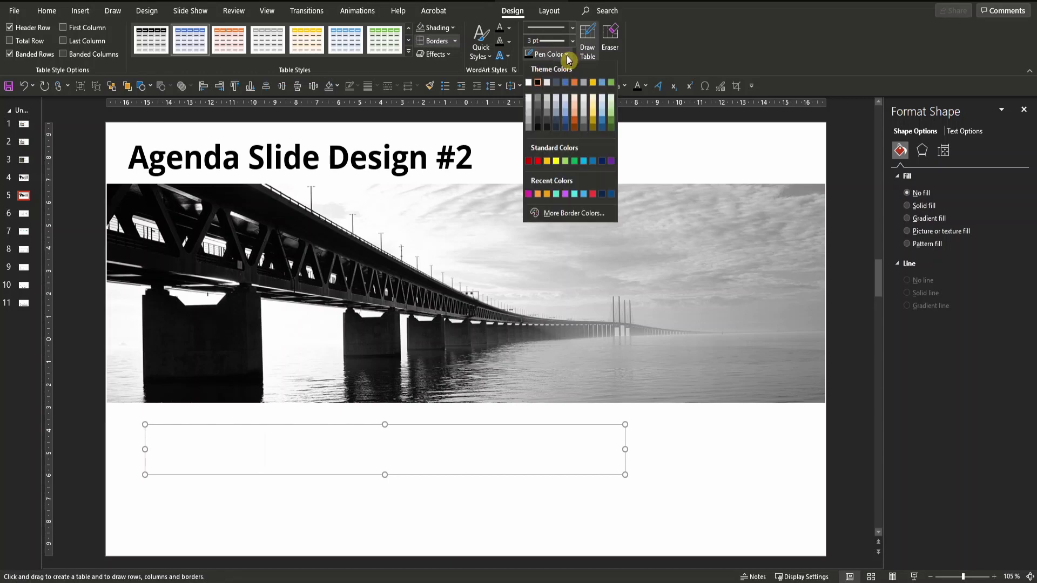
left_click(540, 102)
left_click(454, 41)
left_click(446, 137)
Step: Enlarge the table to fill the space under the photo and resize the header row's font
left_click_drag(625, 474, 806, 535)
left_click_drag(459, 429, 458, 405)
key("Left")
key("Left")
left_click_drag(216, 432, 715, 435)
left_click(589, 87)
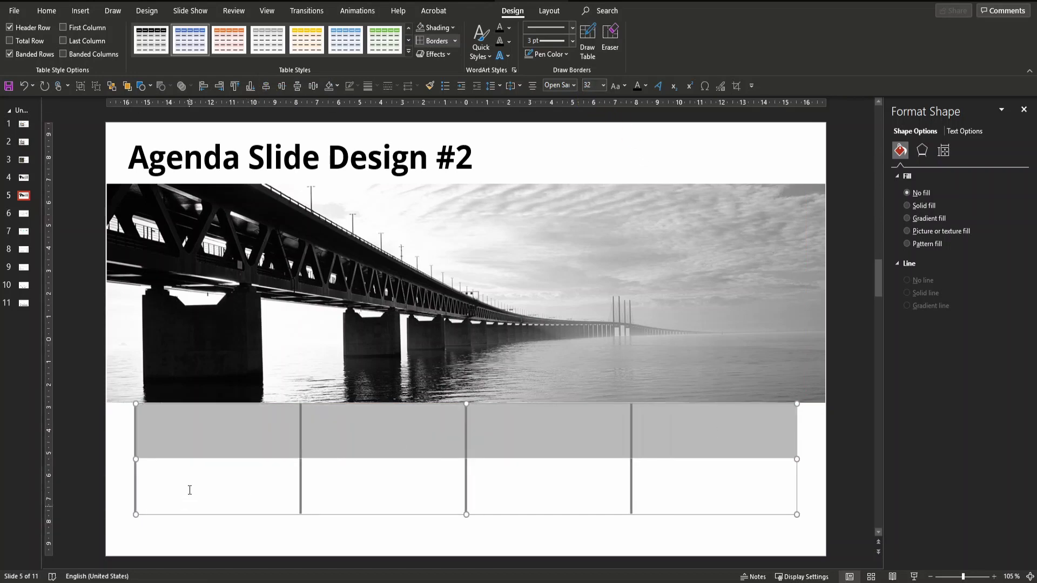
Step: Type 01, 02, 03, 04 across the header row and remove their bold
left_click(195, 445)
type("01")
key("Tab")
type("02")
key("Tab")
type("03")
key("Tab")
type("04")
left_click(177, 494)
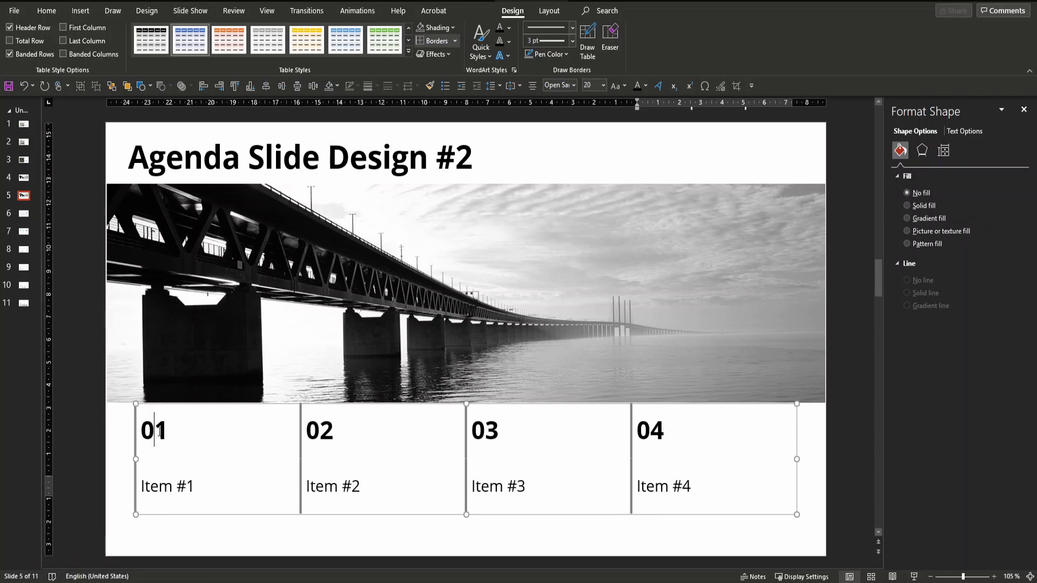
left_click_drag(149, 430, 663, 430)
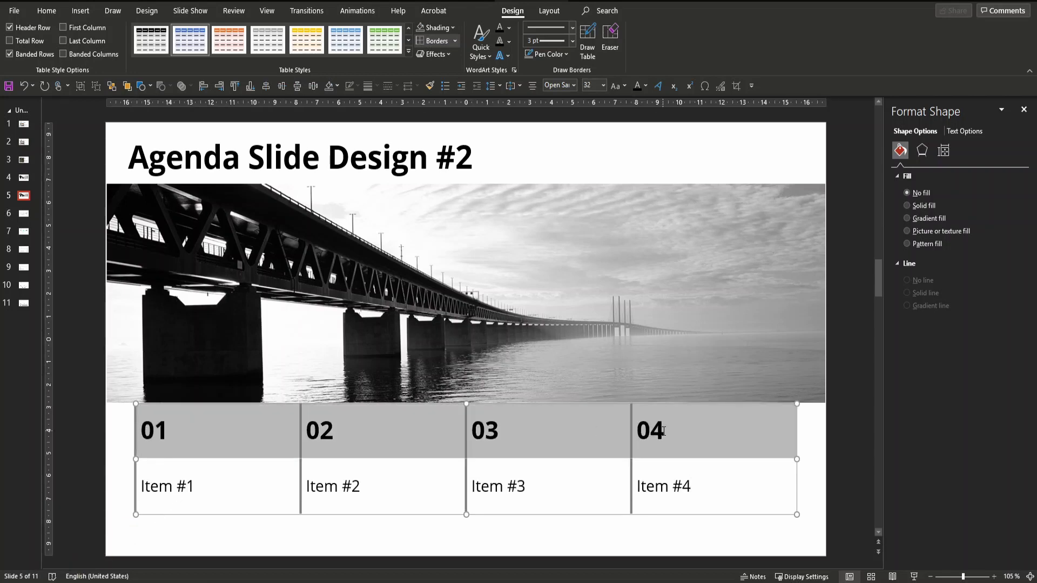
key("ctrl+b")
left_click(377, 528)
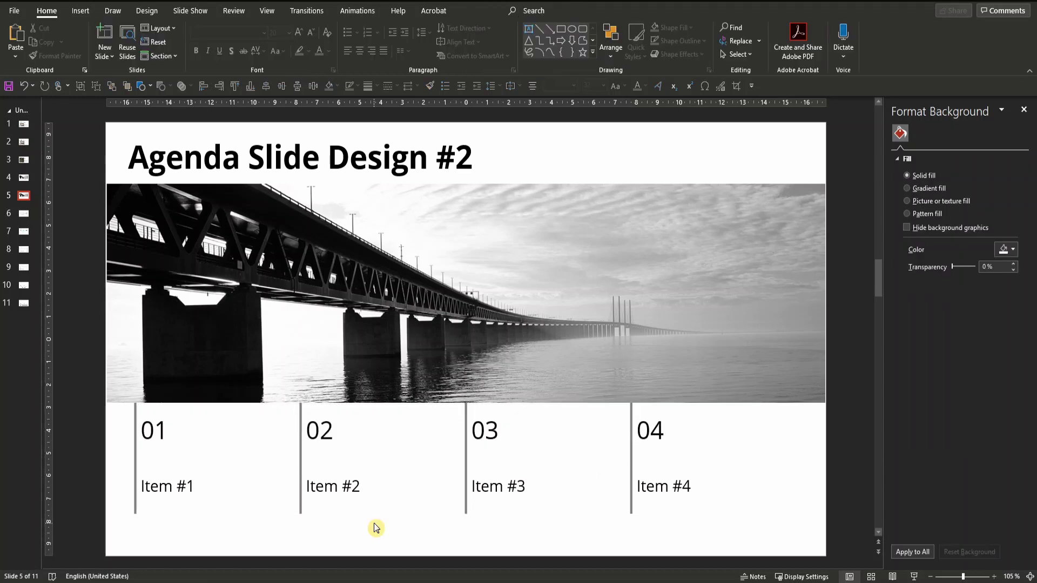
Step: Draw a grey 3 pt vertical line with a round dot end from column 01 into the photo
left_click(142, 86)
left_click(144, 160)
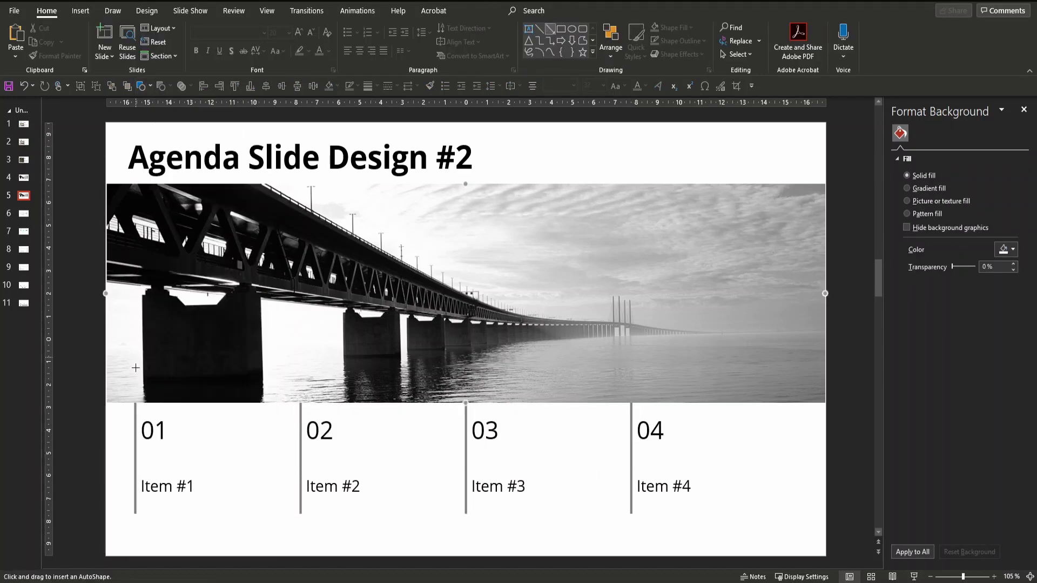
left_click_drag(137, 403, 135, 203)
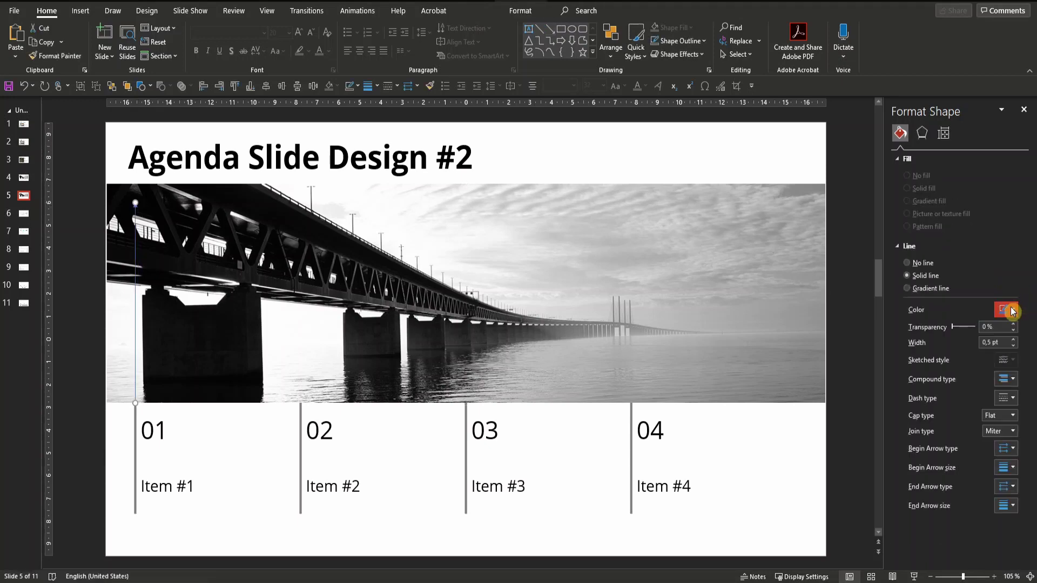
left_click(1012, 311)
left_click(954, 357)
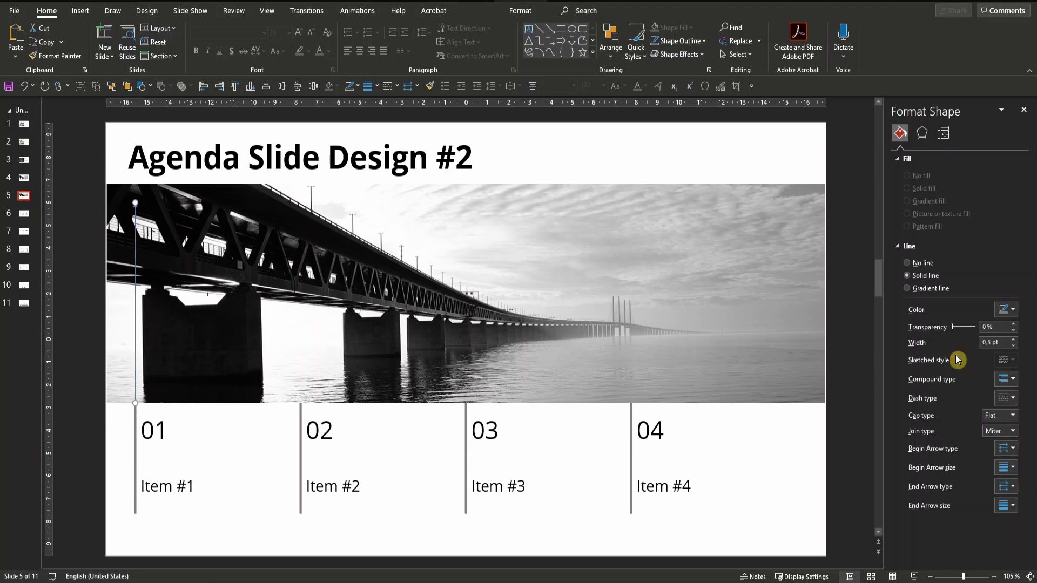
left_click(938, 343)
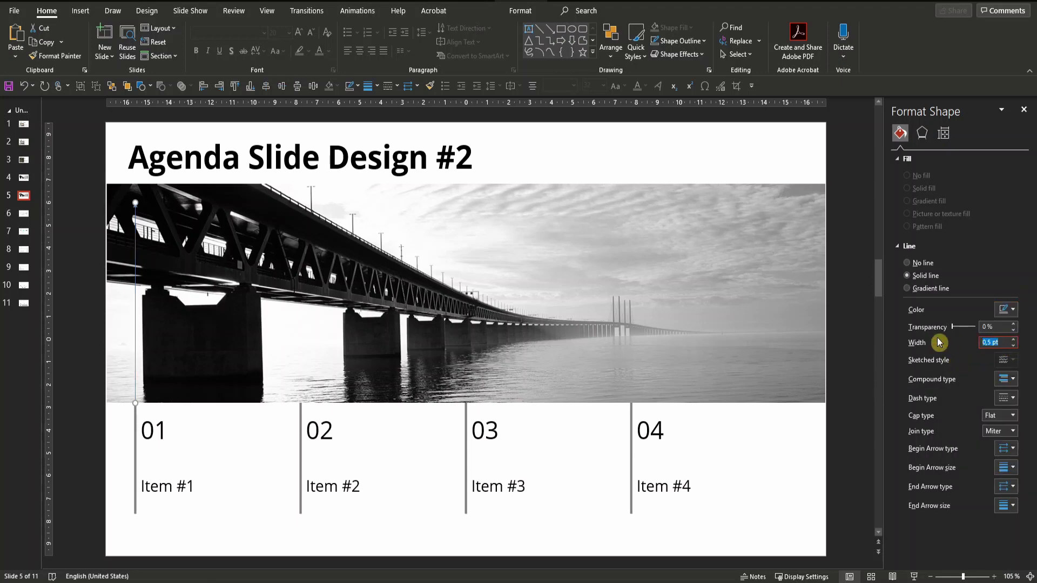
type("3")
key("Return")
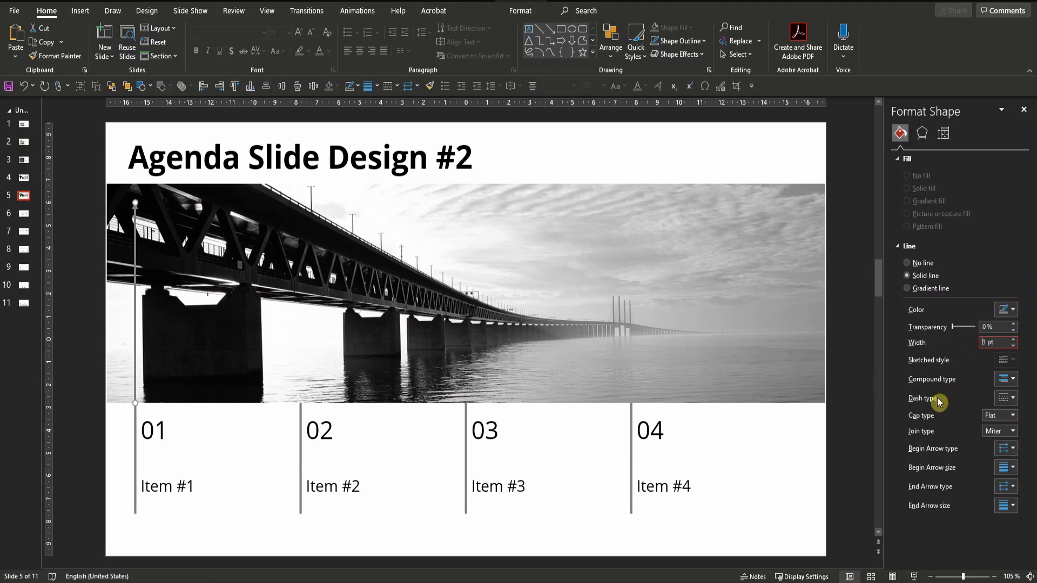
left_click(1005, 487)
left_click(1025, 524)
Step: Copy the line above the other columns, shorten the one above 02, and recolour the one above 04
left_click_drag(134, 290, 301, 290)
left_click_drag(299, 201, 300, 230)
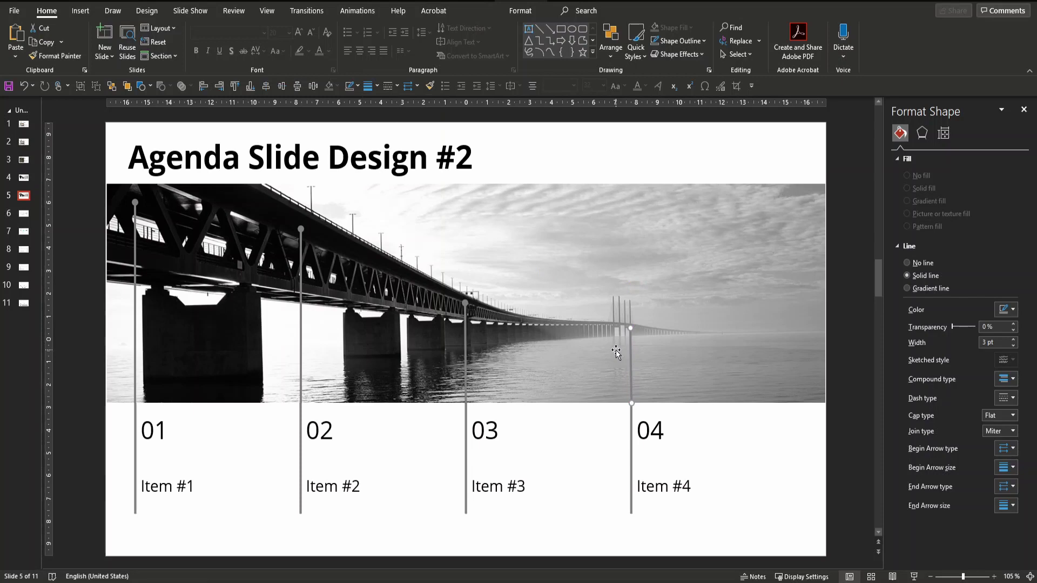
left_click(358, 86)
left_click(369, 209)
left_click(846, 358)
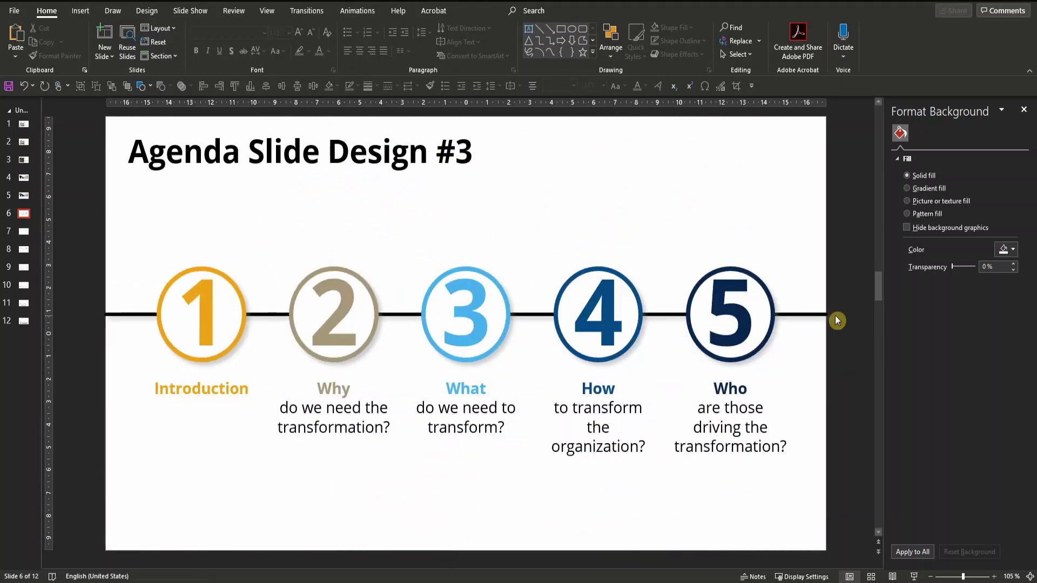
Step: On slide 7, draw a full-width black 4½ pt horizontal line and add a circle at its left
scroll(837, 320, "down", 1)
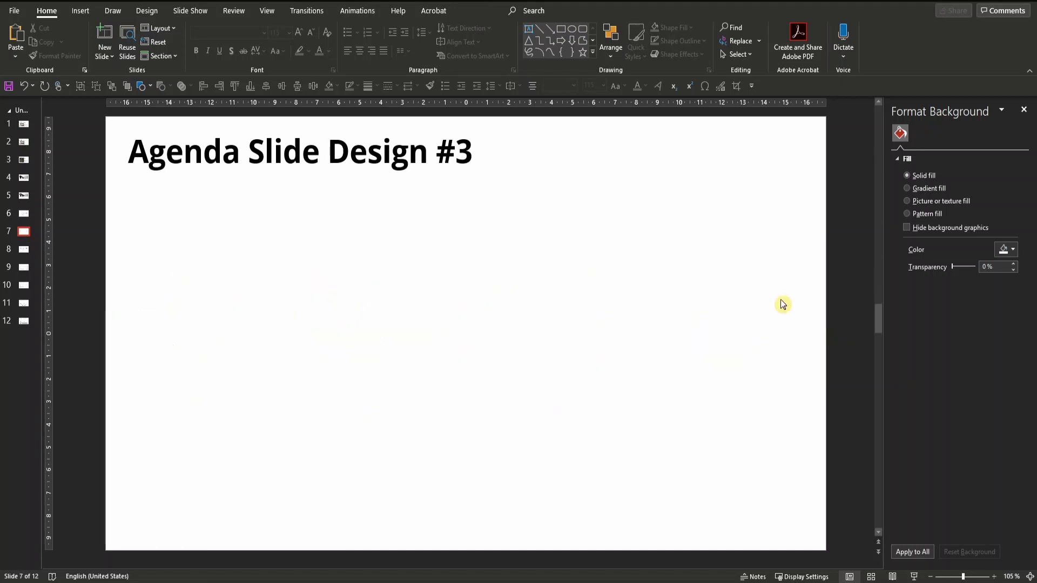
left_click(149, 88)
left_click(153, 117)
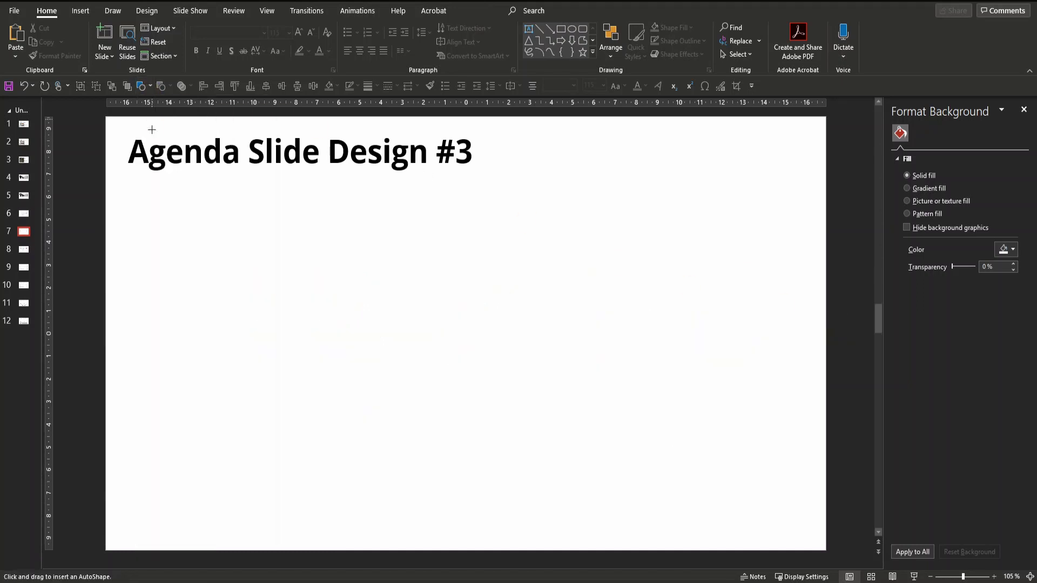
left_click_drag(106, 328, 826, 328)
left_click(373, 87)
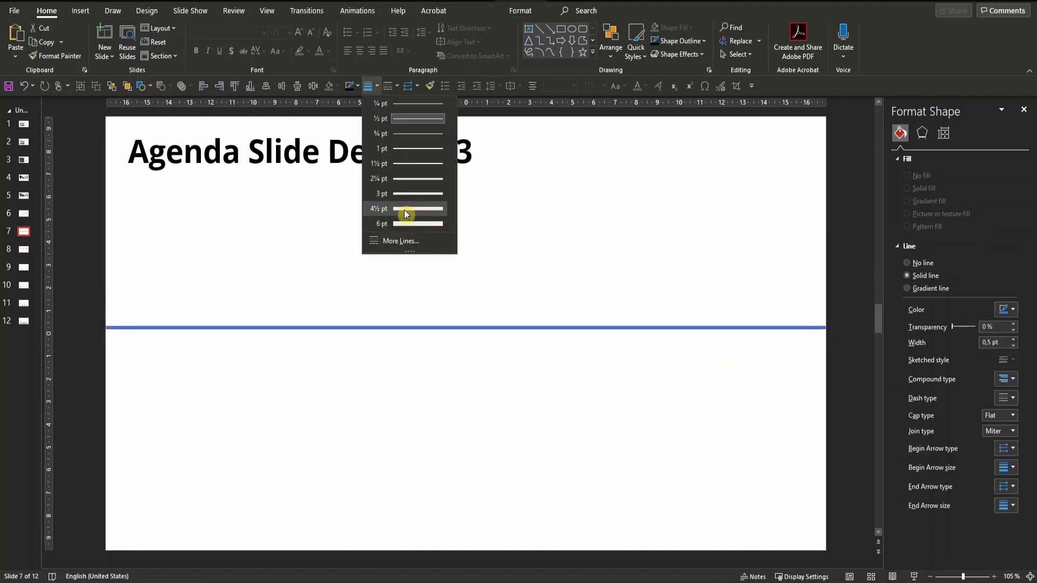
left_click(406, 211)
left_click(349, 86)
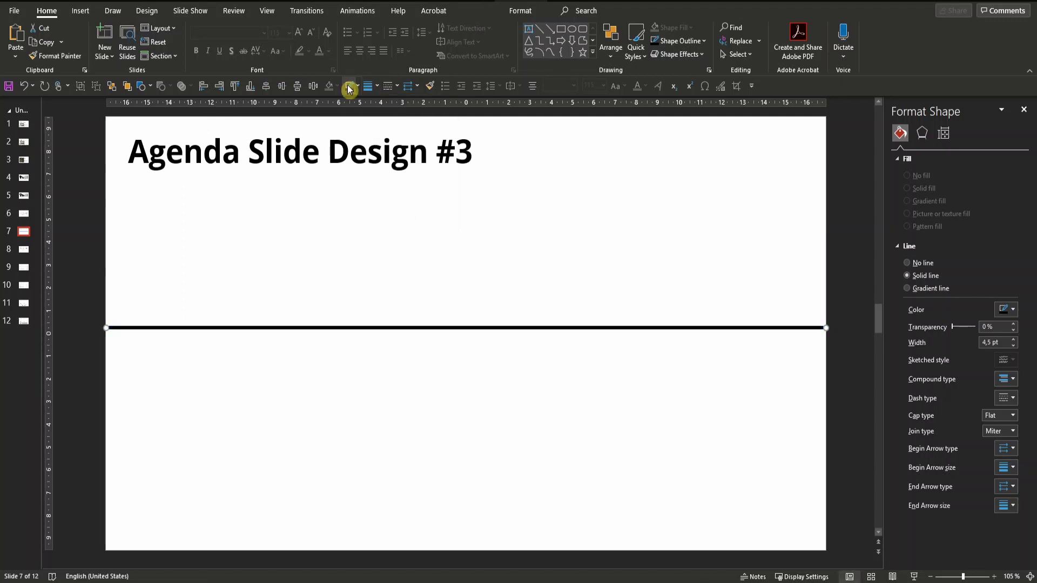
left_click(324, 287)
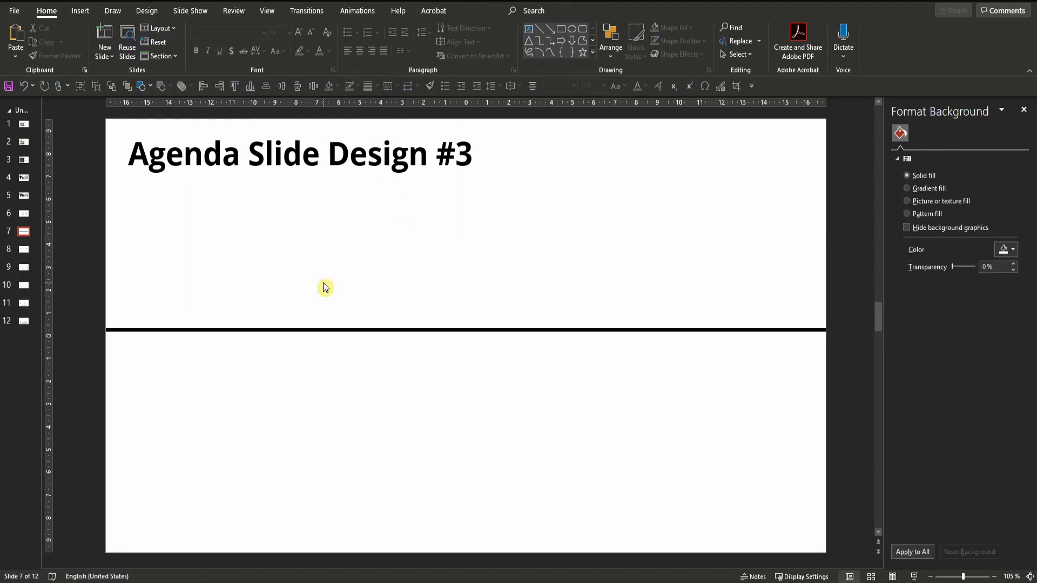
left_click(141, 87)
left_click(275, 300)
Step: Give the circle a white fill and a 6 pt gold outline sampled from the slide
left_click(328, 86)
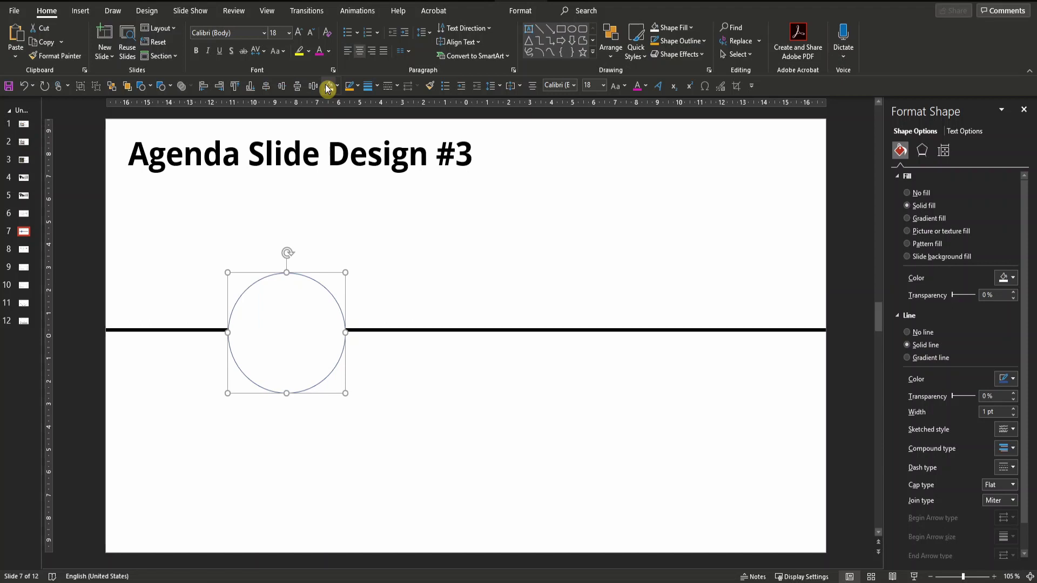
left_click(357, 87)
left_click(382, 282)
scroll(417, 301, "down", 3)
left_click(402, 521)
scroll(402, 521, "up", 3)
left_click(368, 87)
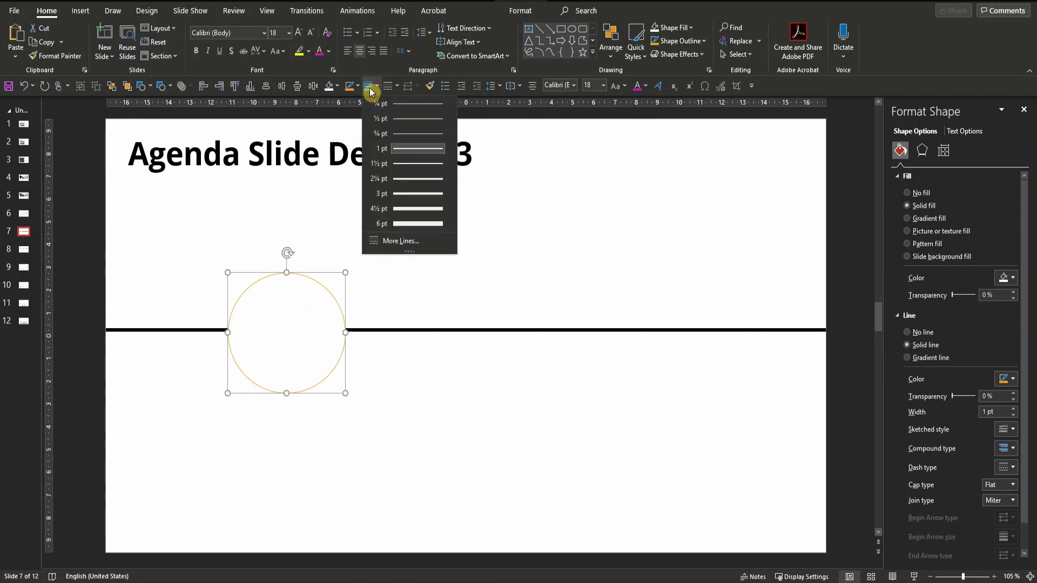
left_click(404, 224)
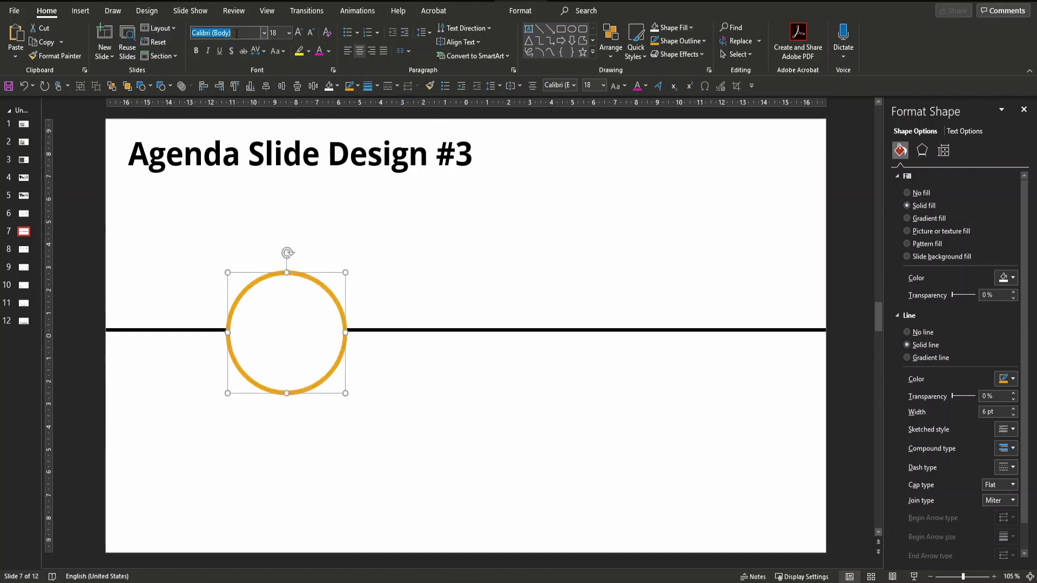
Step: Type a bold gold '1' in the circle in Open Sans, size 115
type("Open Sans")
key("Return")
left_click(331, 54)
left_click(318, 186)
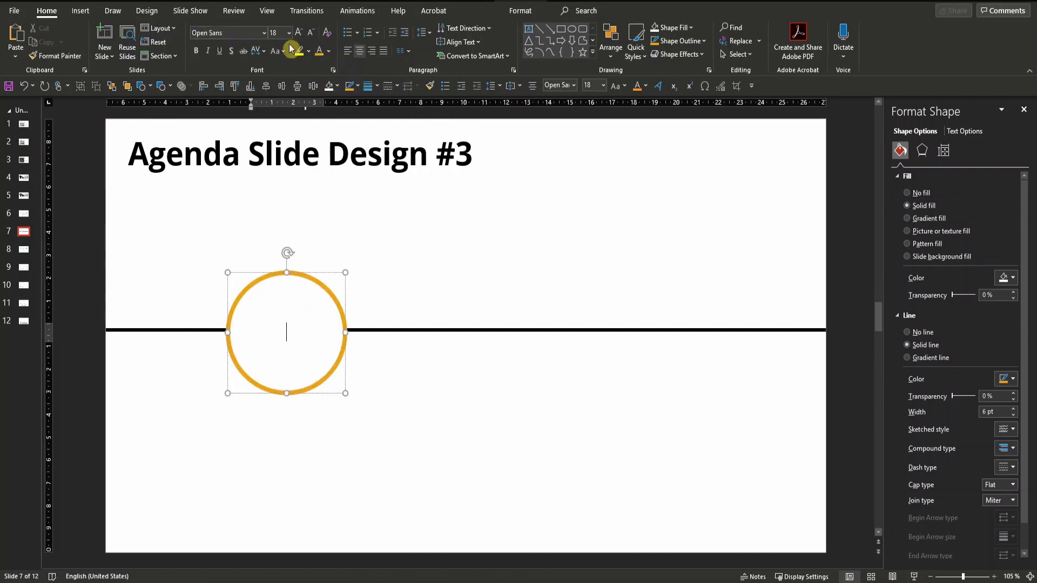
key("ctrl+shift+p")
key("BackSpace")
type("115")
key("Return")
type("1")
key("ctrl+a")
key("ctrl+b")
key("Escape")
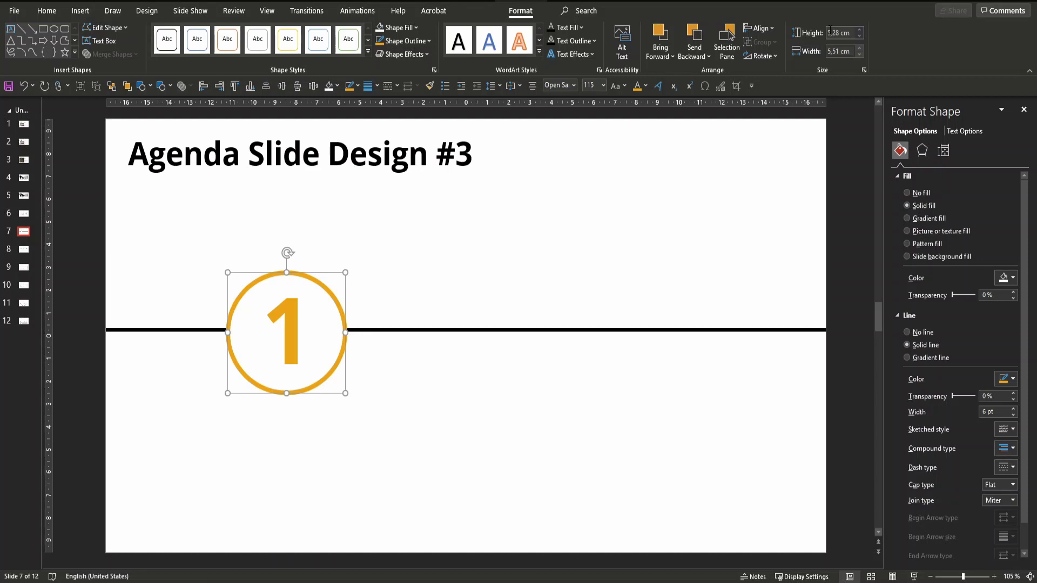
Step: Size the circle to 4 cm by 4 cm
left_click(831, 34)
type("4")
key("Tab")
type("4")
key("Return")
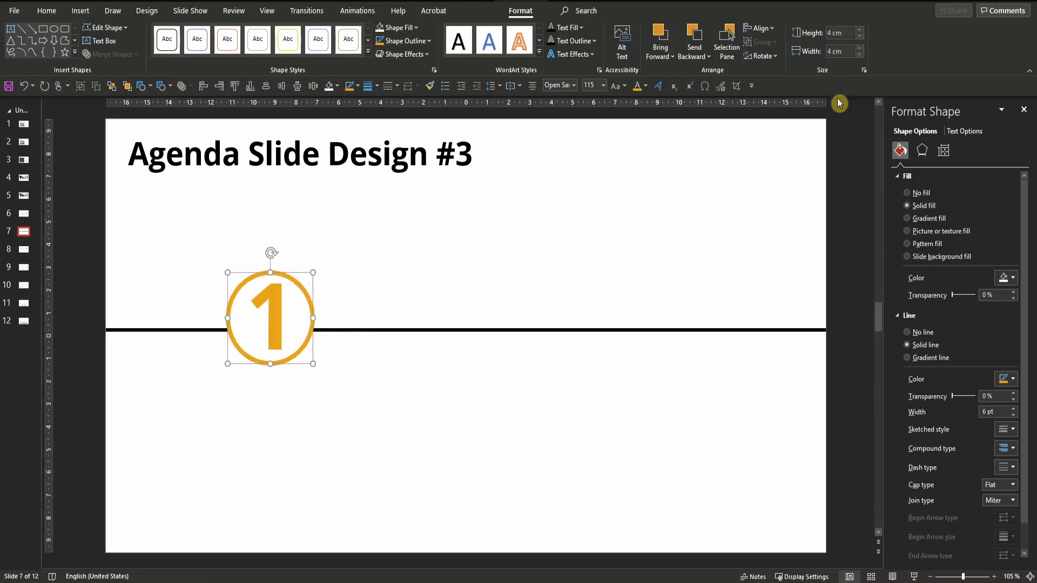
left_click(945, 154)
Step: Move the line through the circle's centre, copy circles along it, and select all circles with the line
left_click(329, 387)
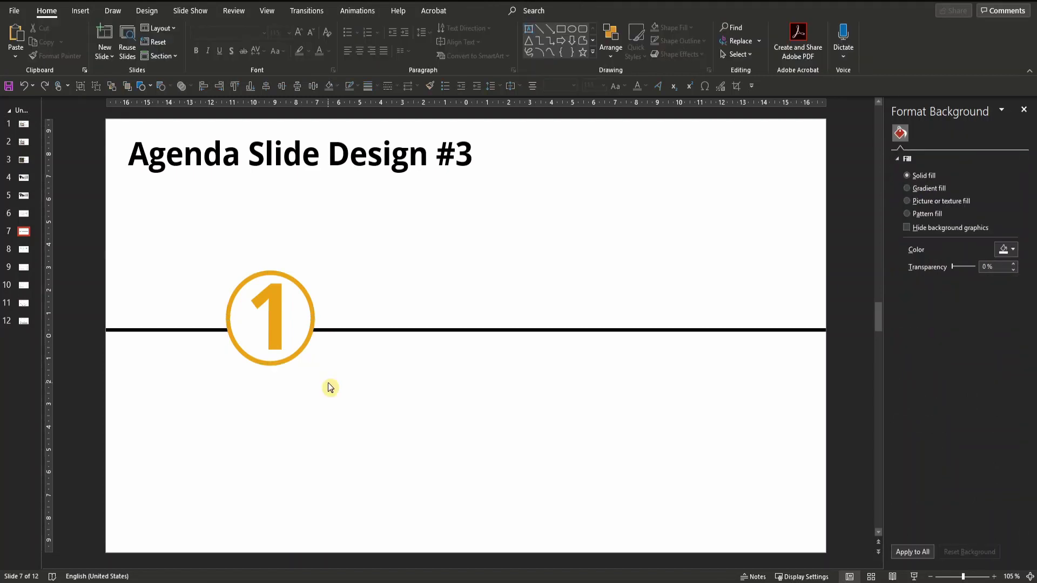
left_click(314, 329)
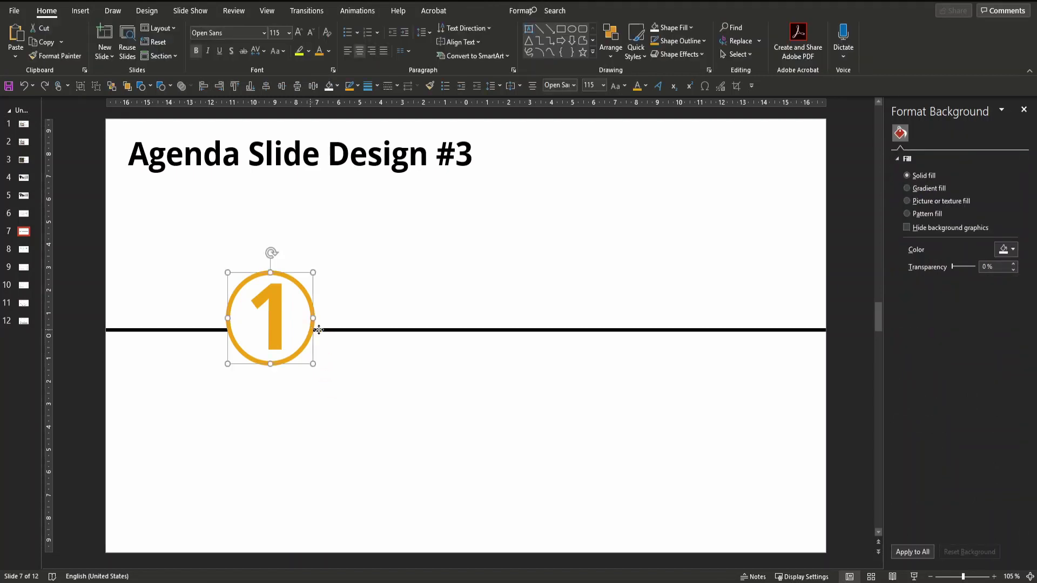
left_click(336, 331, "shift")
left_click_drag(336, 331, 258, 330)
left_click(309, 331)
left_click_drag(253, 332, 386, 330)
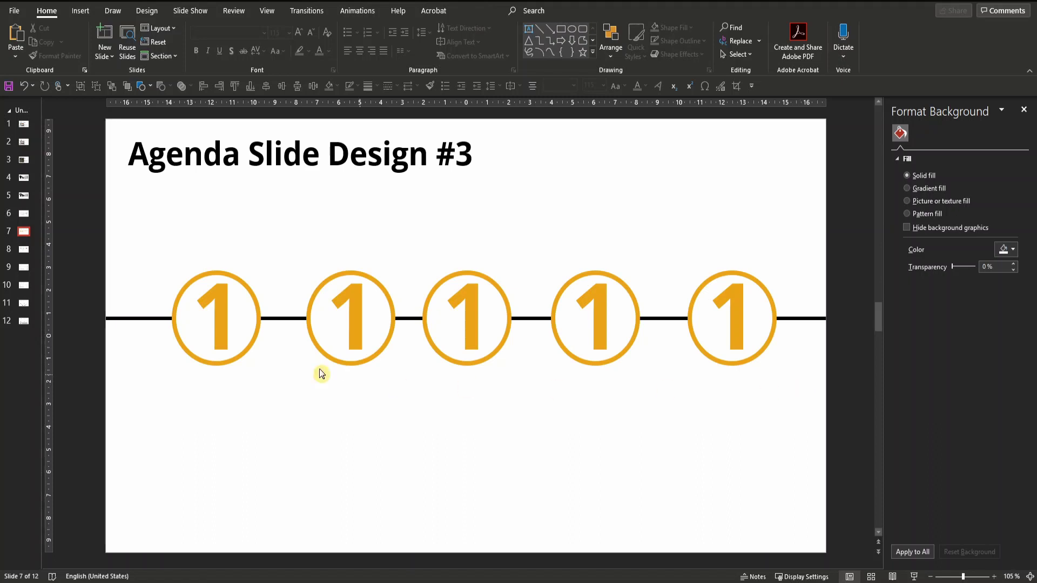
left_click_drag(242, 336, 232, 331)
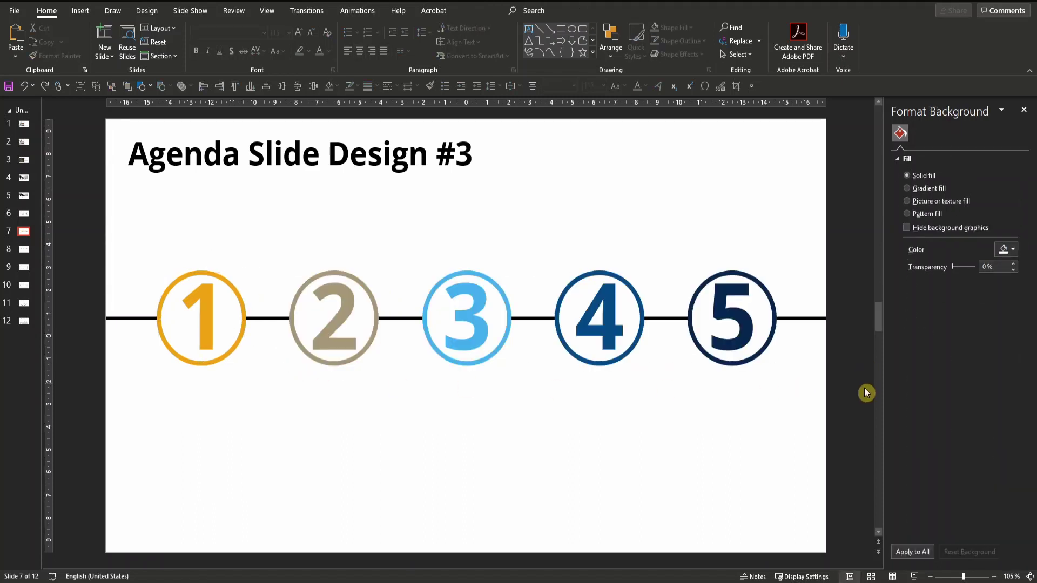
left_click_drag(864, 390, 75, 225)
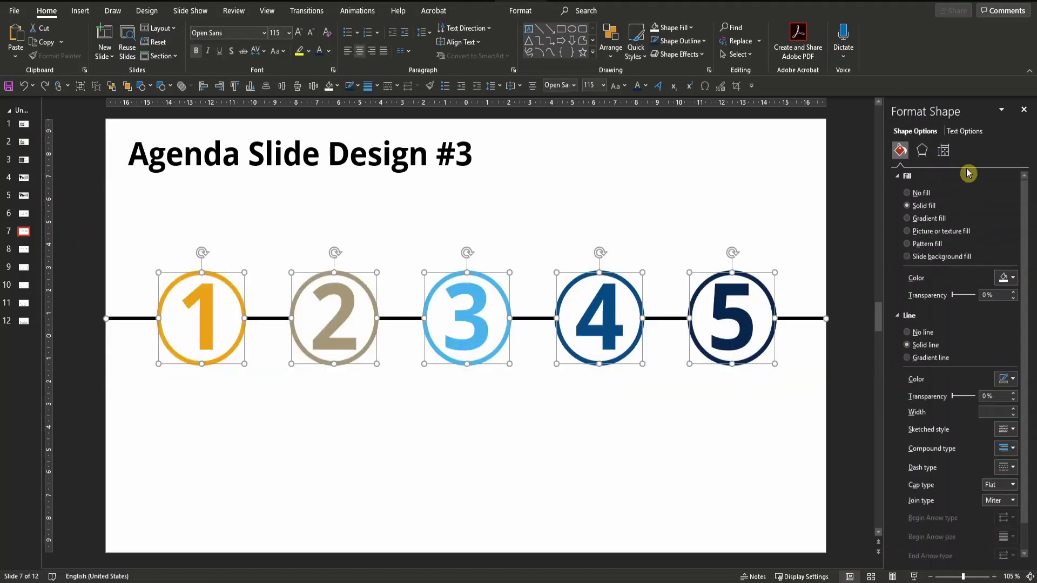
Step: Apply the first Outer shadow preset to the five numbered circles
left_click(921, 150)
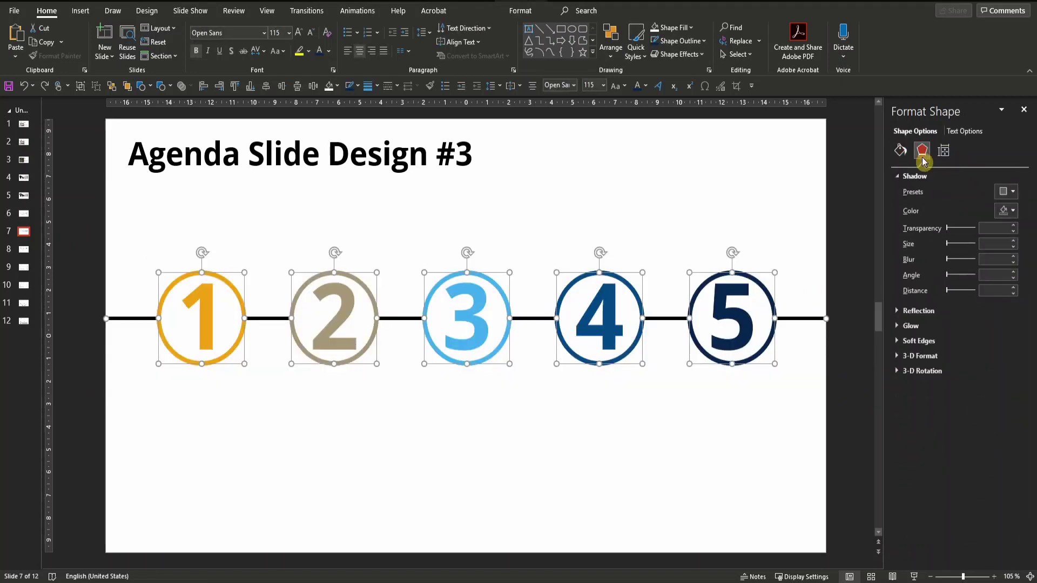
left_click(1006, 193)
left_click(956, 287)
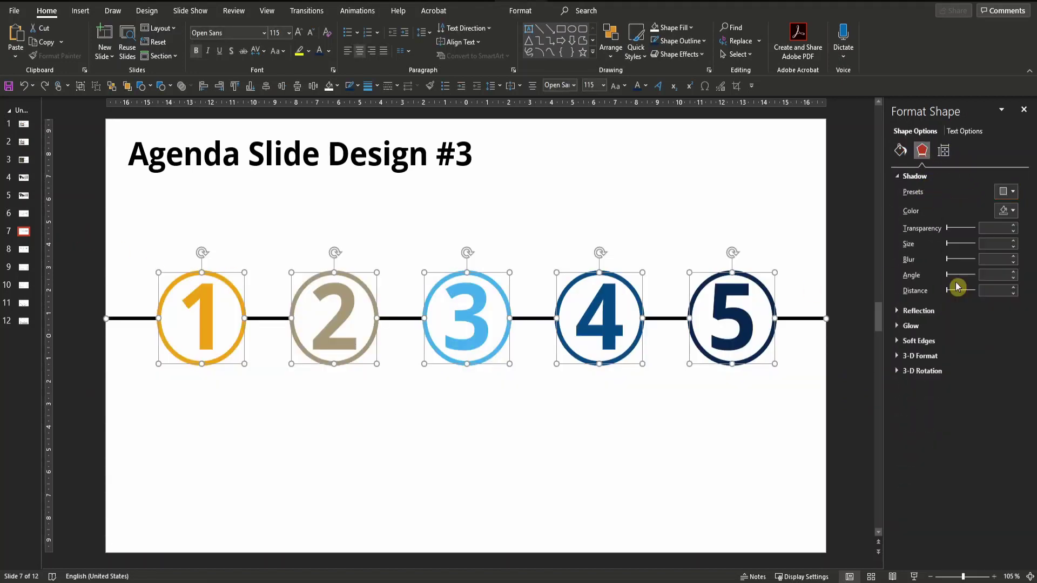
left_click(125, 387)
Step: Draw an empty text box below circle 1
left_click(148, 89)
left_click(148, 126)
left_click_drag(159, 374, 244, 426)
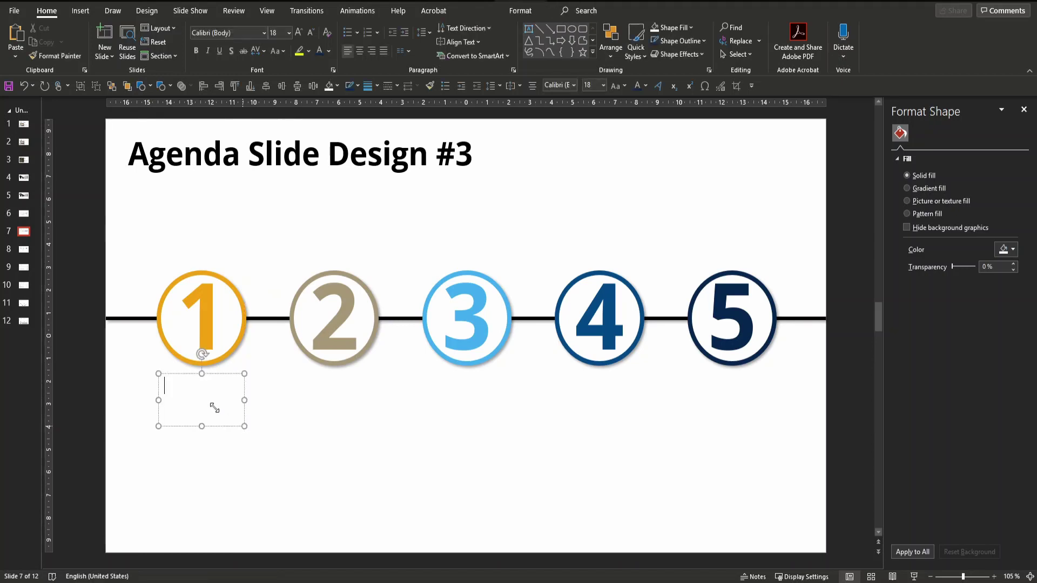
Step: Enter 'Item #1' in the box, centre it under circle 1, and set it in Open Sans
type("Item #1")
left_click(221, 374)
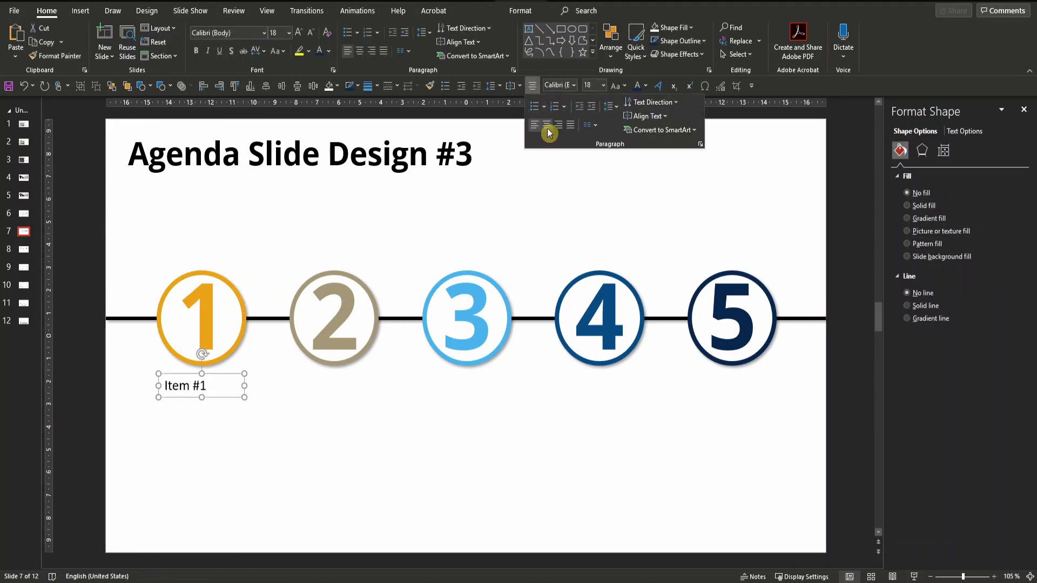
left_click(533, 88)
left_click_drag(219, 373, 218, 372)
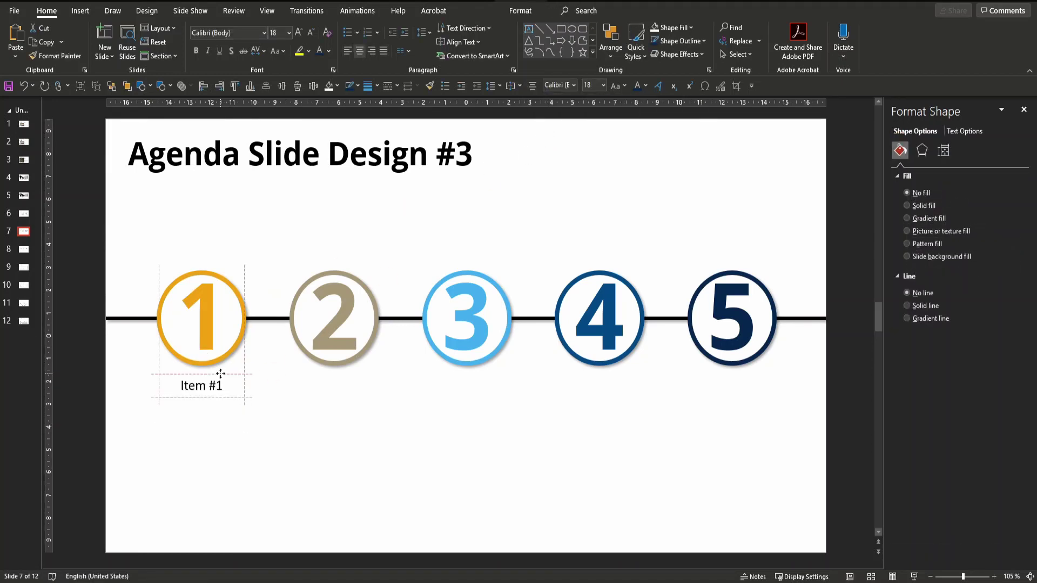
left_click(233, 33)
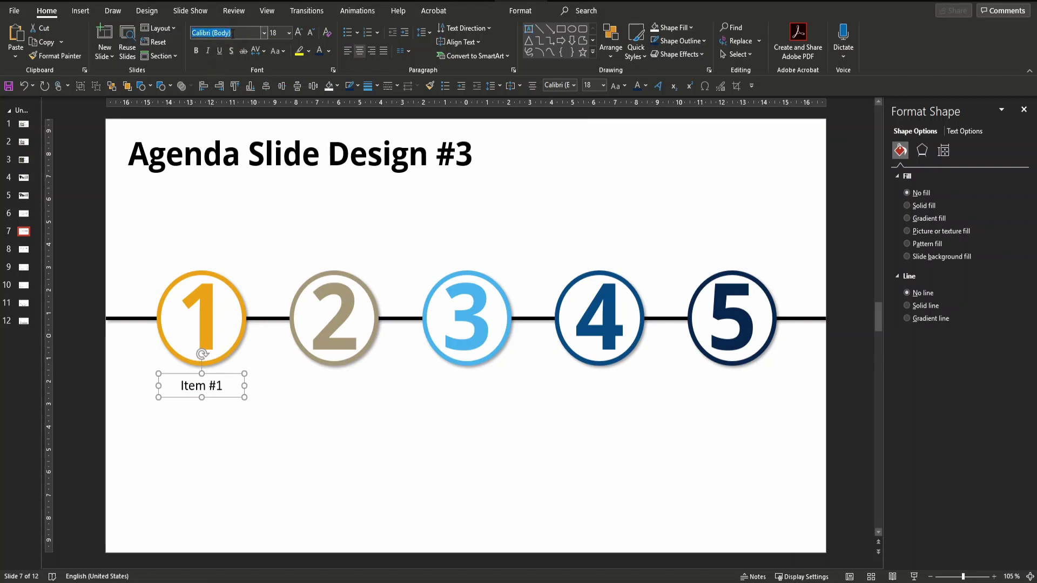
type("Open Sans")
key("Return")
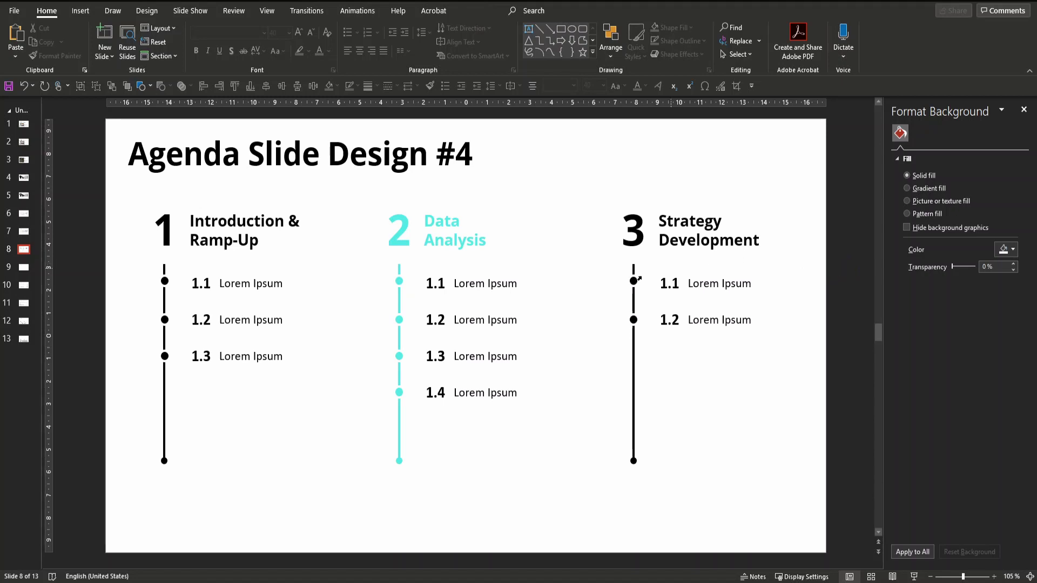
Step: On slide 9, draw a text box near the top left containing the number 1
scroll(853, 351, "down", 1)
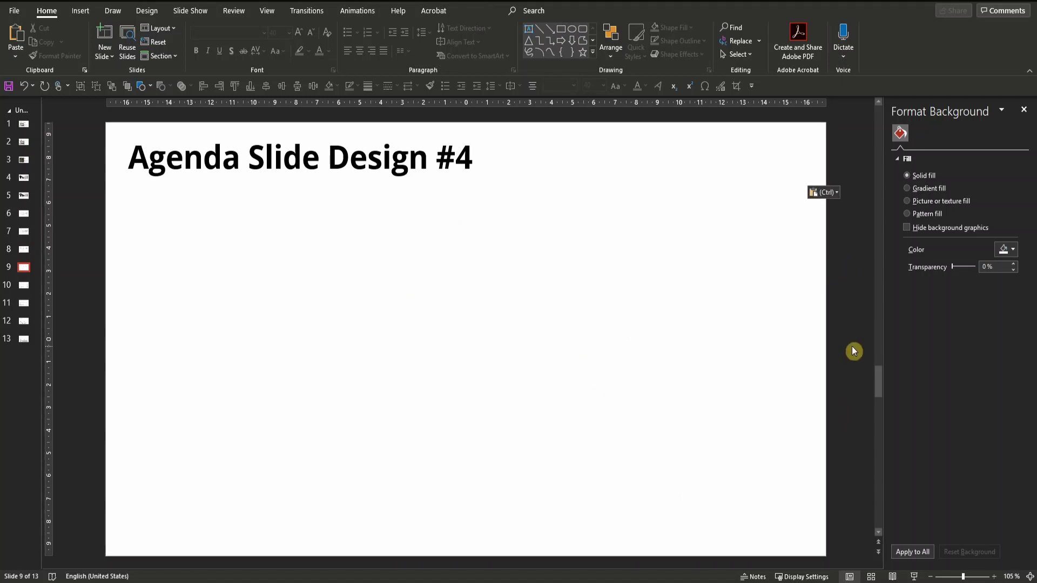
left_click(142, 87)
left_click(143, 115)
mouse_move(148, 226)
left_mouse_down()
mouse_move(205, 264)
mouse_move(198, 275)
left_mouse_up()
type("1")
key("ctrl+a")
Step: Format the 1 as bold Open Sans at 54 pt
left_click(240, 34)
type("Open Sans")
key("Return")
left_click(282, 34)
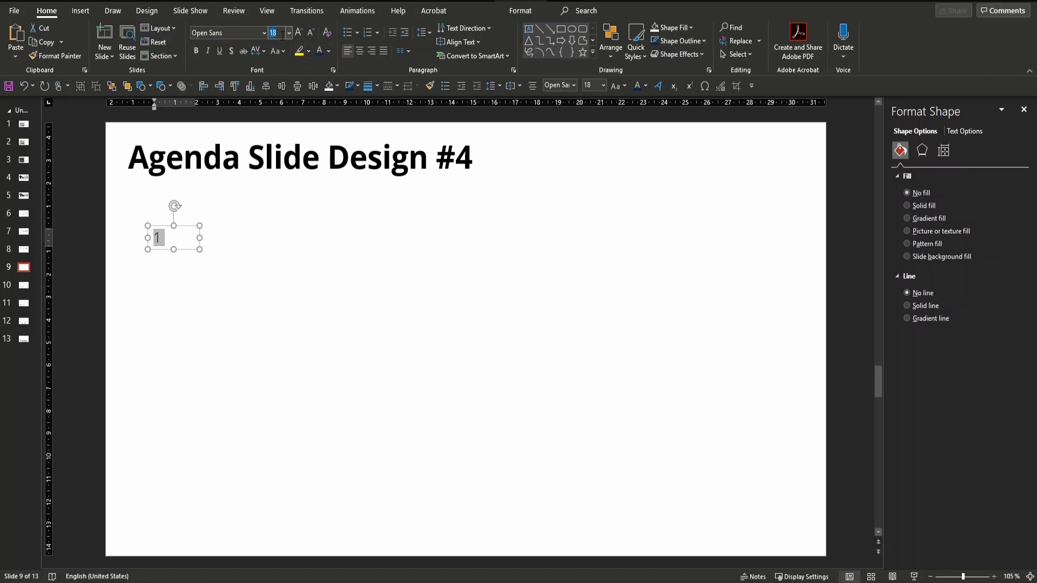
type("54")
key("Return")
key("ctrl+b")
key("Escape")
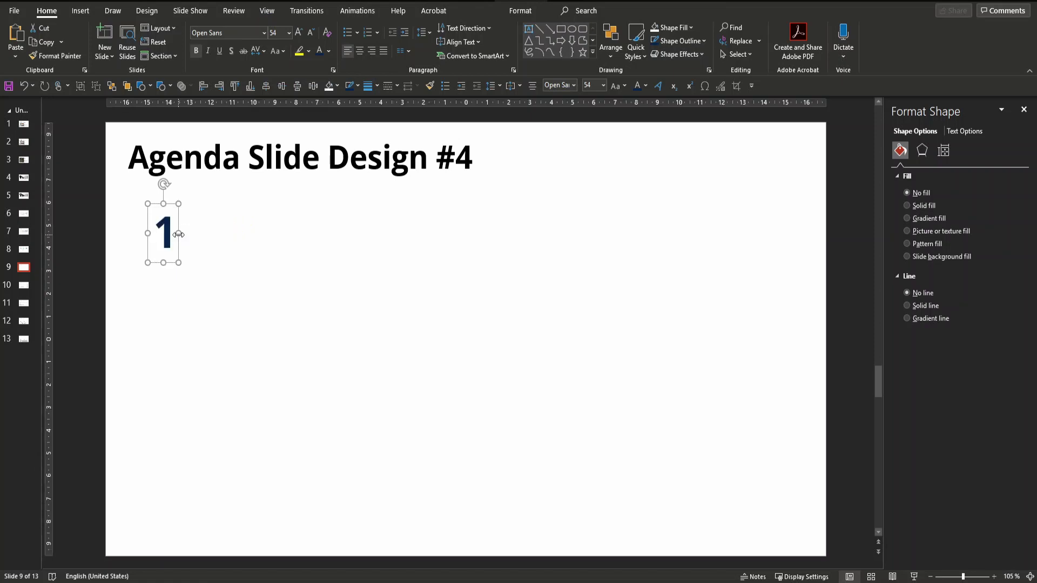
Step: Add an 'Item #1' label beside the 1 in Open Sans 20 pt
left_click(143, 87)
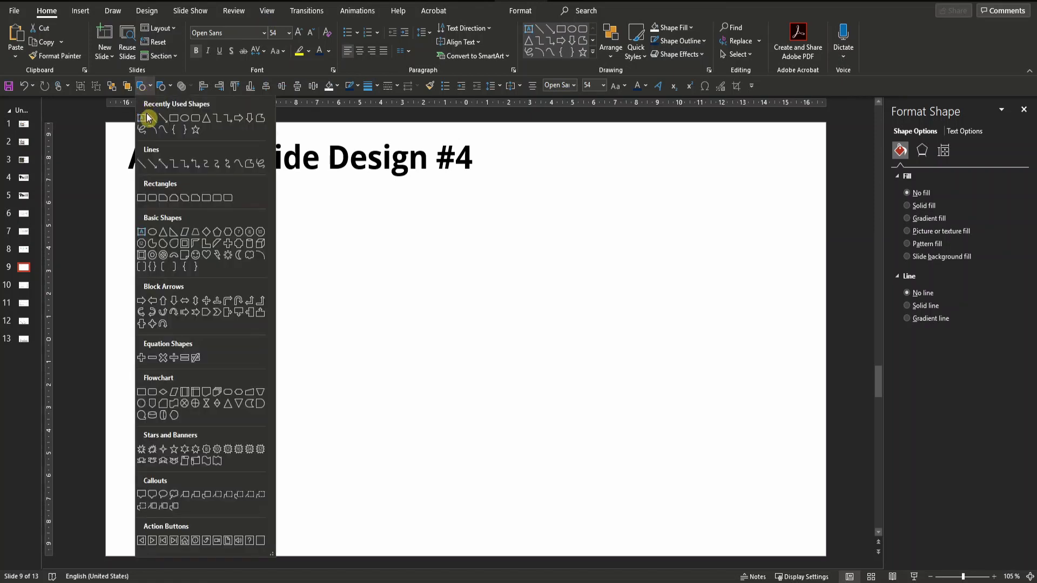
left_click(140, 117)
left_click_drag(183, 213, 250, 266)
type("Item #1")
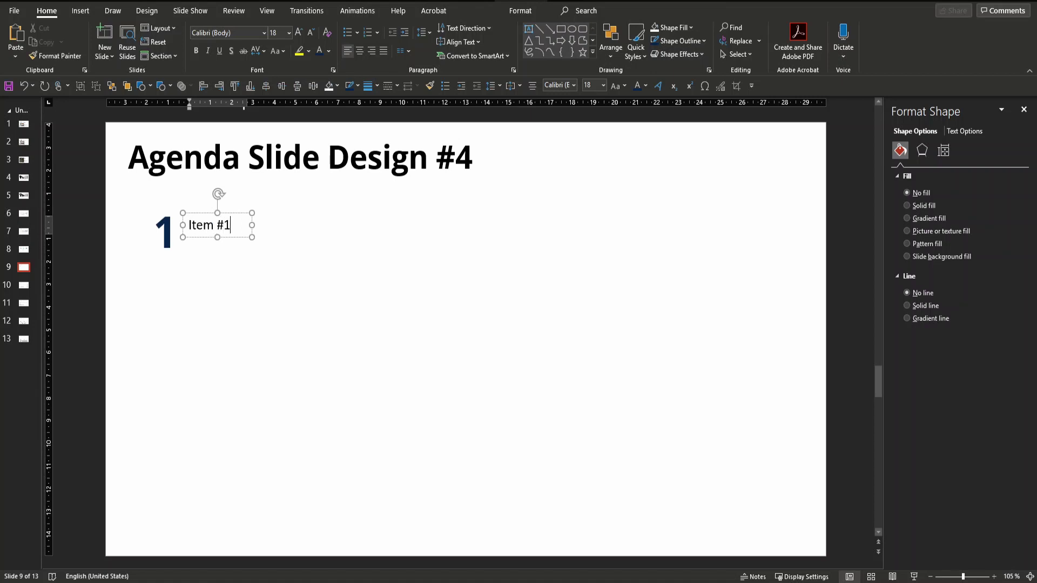
key("Escape")
left_click(237, 33)
type("Open Sans")
key("Return")
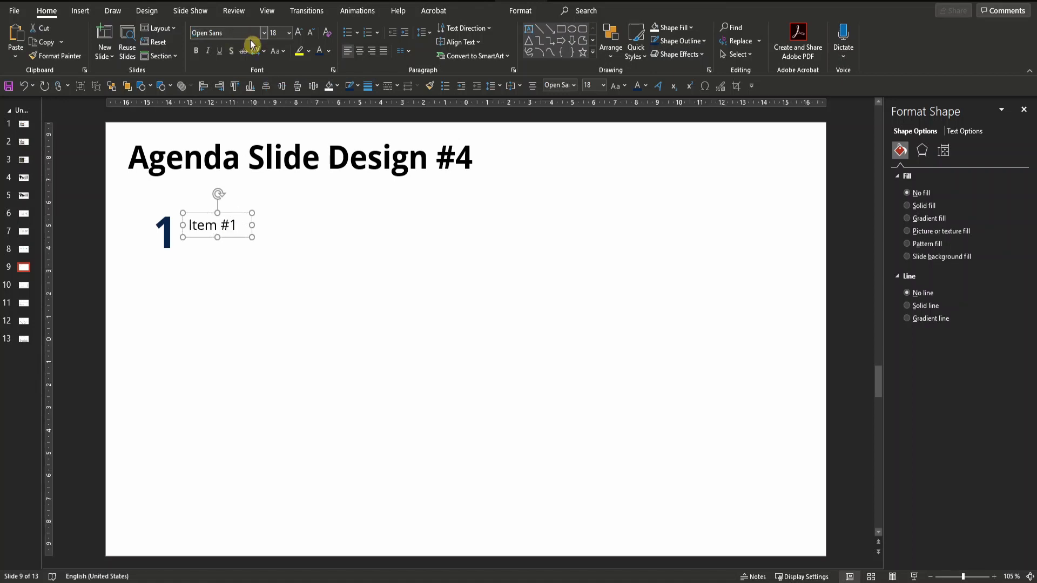
left_click(284, 33)
type("20")
key("Return")
key("Escape")
Step: Group the number 1 with its label and make two copies across the slide
left_click(238, 225)
left_click(164, 232, "shift")
key("ctrl+g")
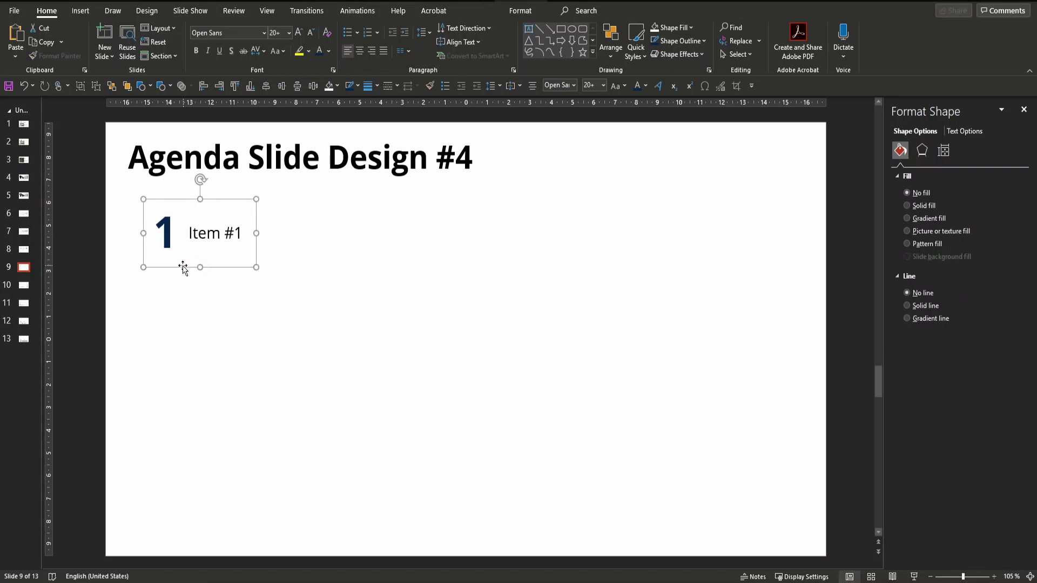
left_click_drag(180, 274, 410, 274, "ctrl")
key("ctrl+d")
Step: Distribute the three groups horizontally and renumber the middle one to 2
left_click(445, 241, "shift")
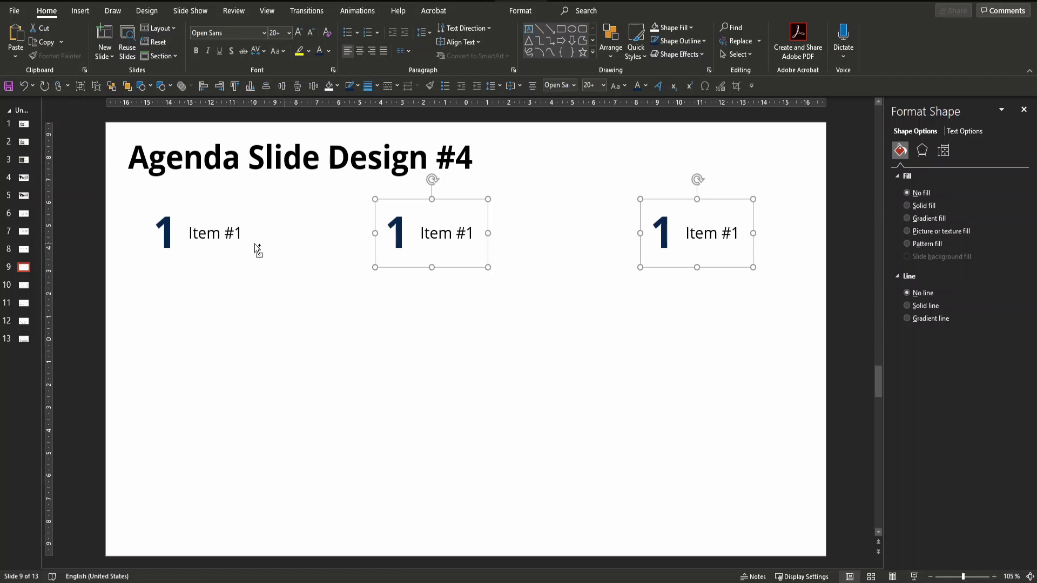
left_click(220, 238, "shift")
left_click(313, 85)
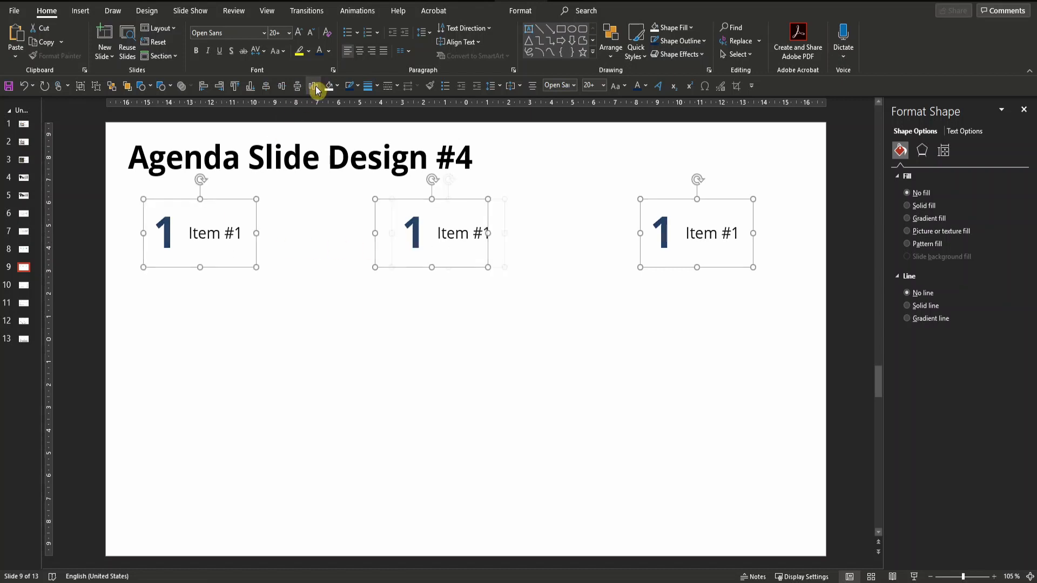
left_click(419, 240)
key("BackSpace")
type("2")
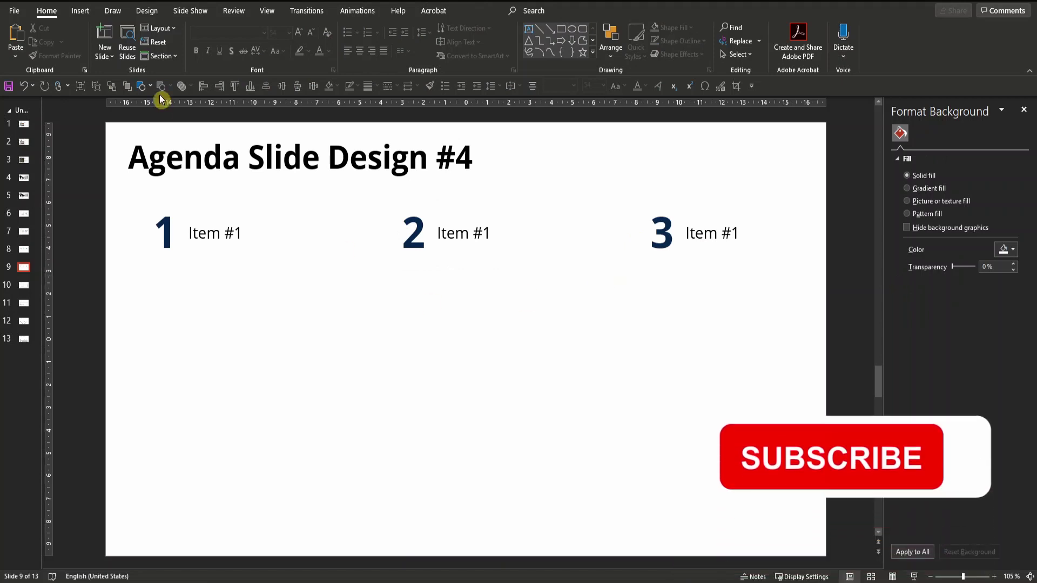
Step: Draw a vertical line beneath the 1, coloured black, 3 pt wide, with no end arrow
left_click(146, 86)
left_click(162, 120)
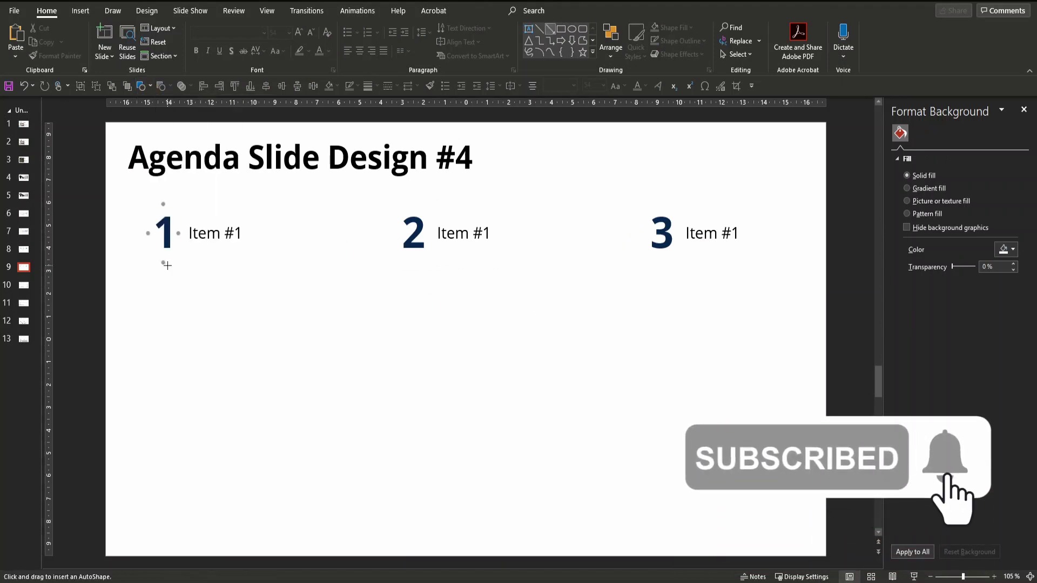
left_click_drag(164, 263, 163, 490)
left_click(1005, 309)
left_click(964, 340)
double_click(997, 343)
type("3")
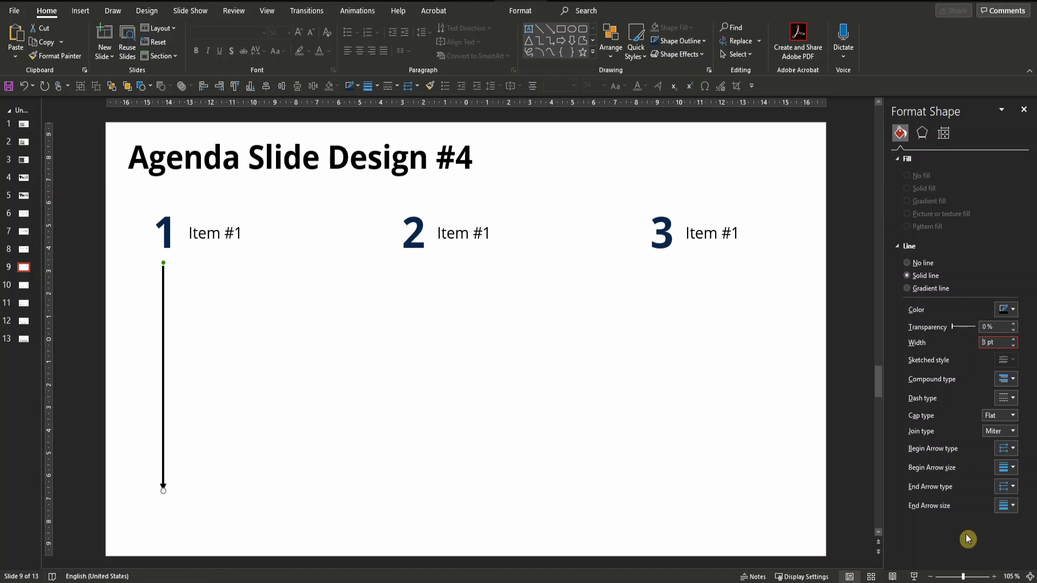
left_click(1006, 487)
left_click(1026, 523)
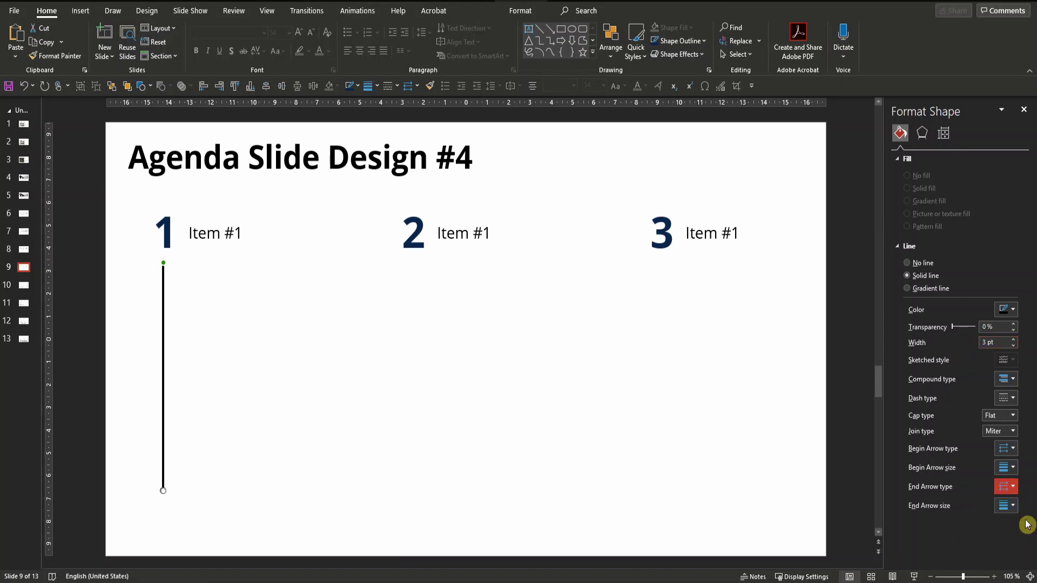